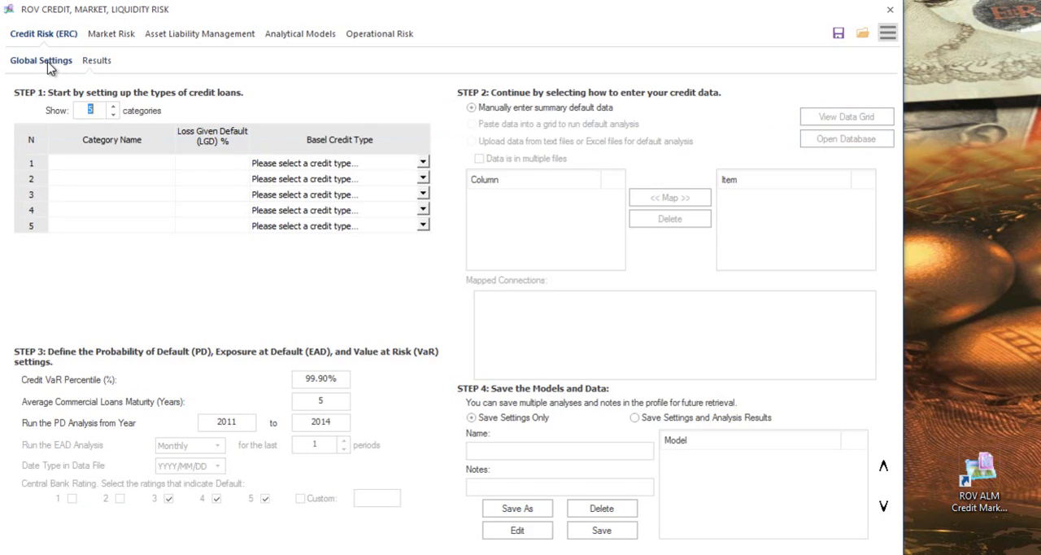
# - Look through the empty Market Risk, Asset Liability Management, Analytical Models and Operational Risk modules, ending at the Credit Risk global settings
pyautogui.click(116, 37)
pyautogui.click(99, 65)
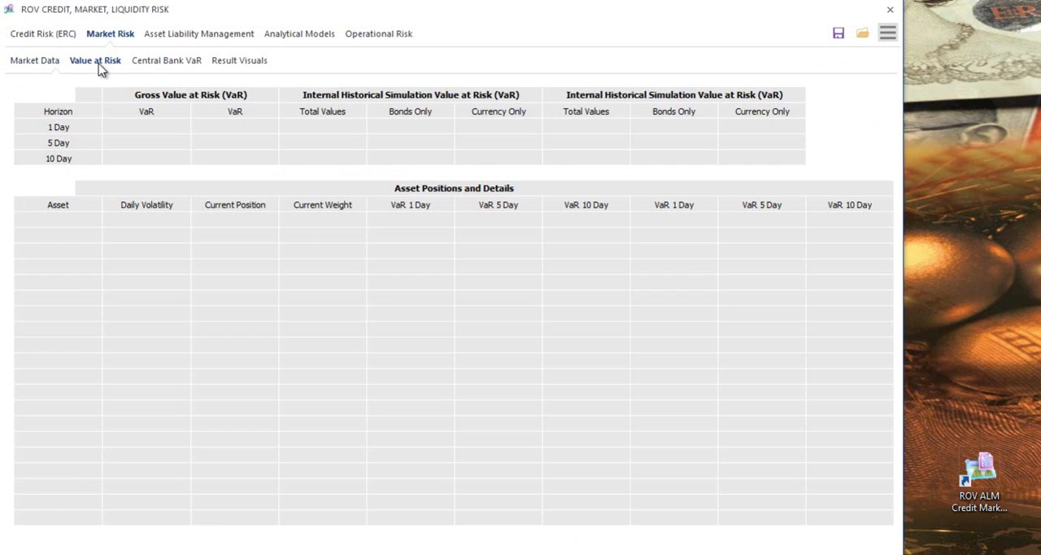
pyautogui.click(168, 67)
pyautogui.click(57, 65)
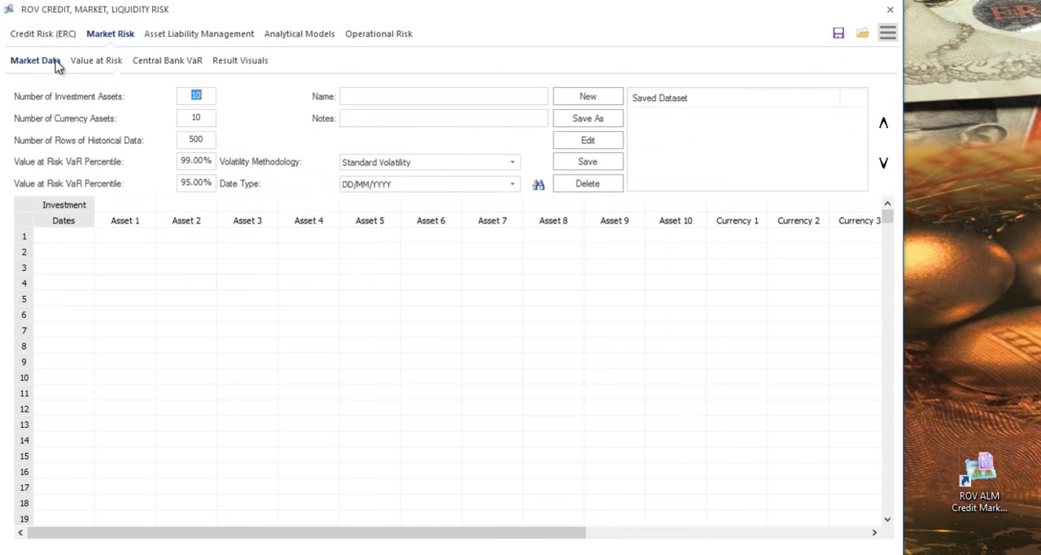
pyautogui.click(219, 40)
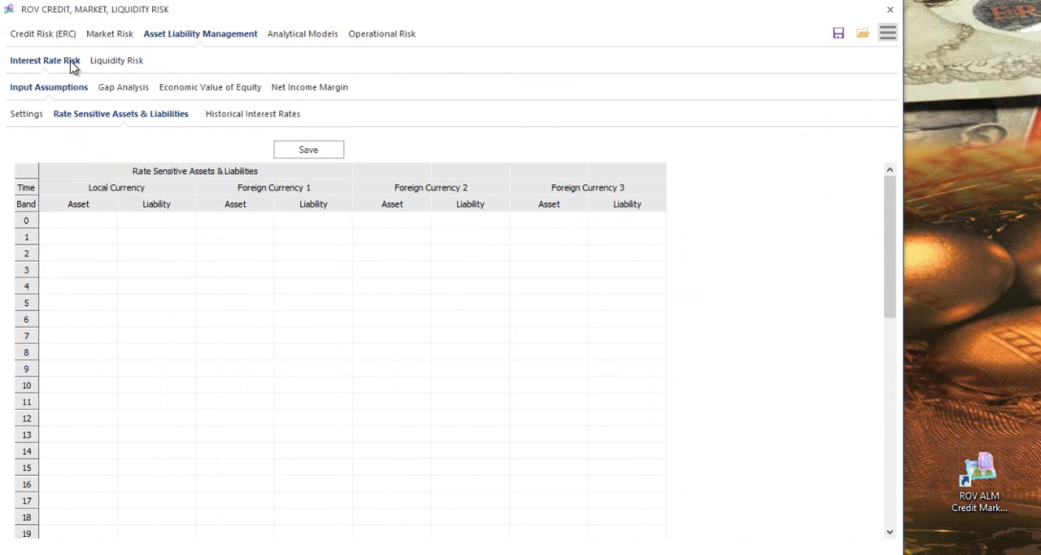
pyautogui.click(110, 65)
pyautogui.click(57, 67)
pyautogui.click(316, 41)
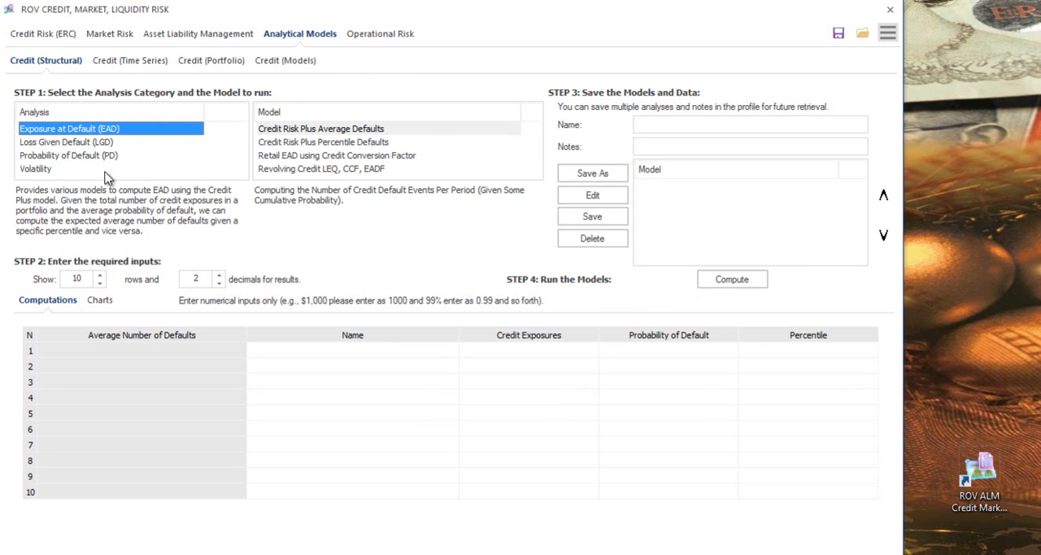
pyautogui.click(361, 39)
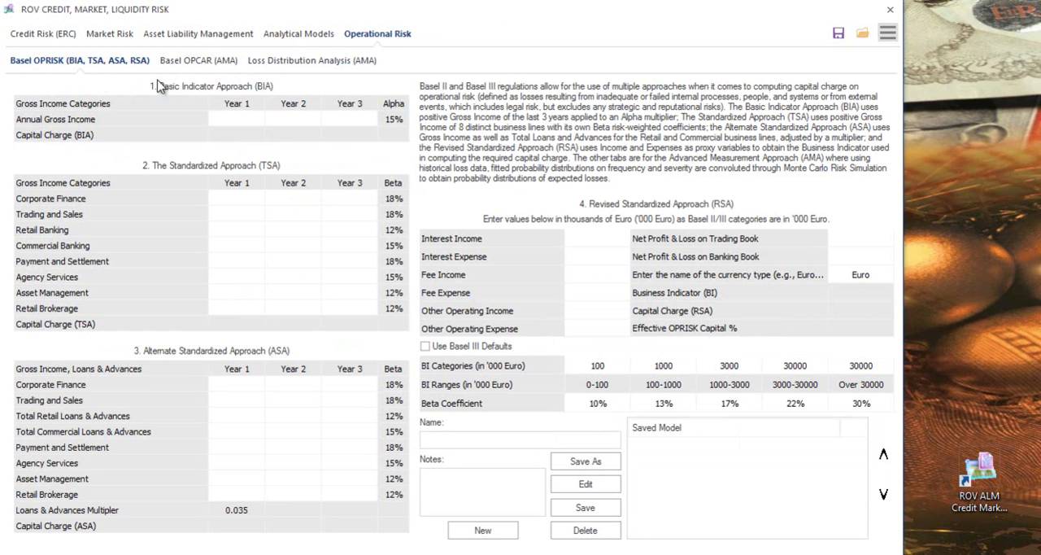
pyautogui.click(52, 39)
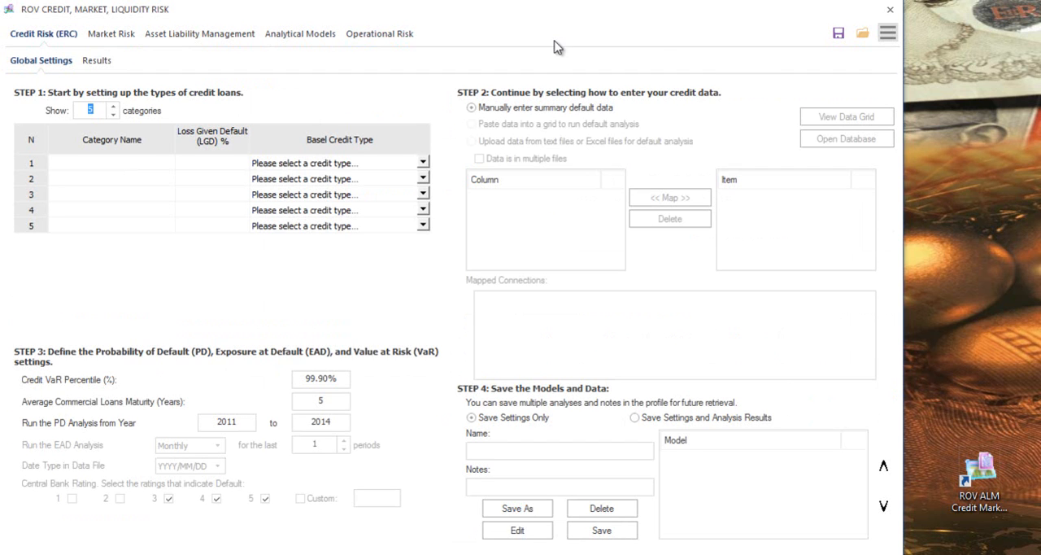
# - Switch the interface language to Spanish
pyautogui.click(888, 37)
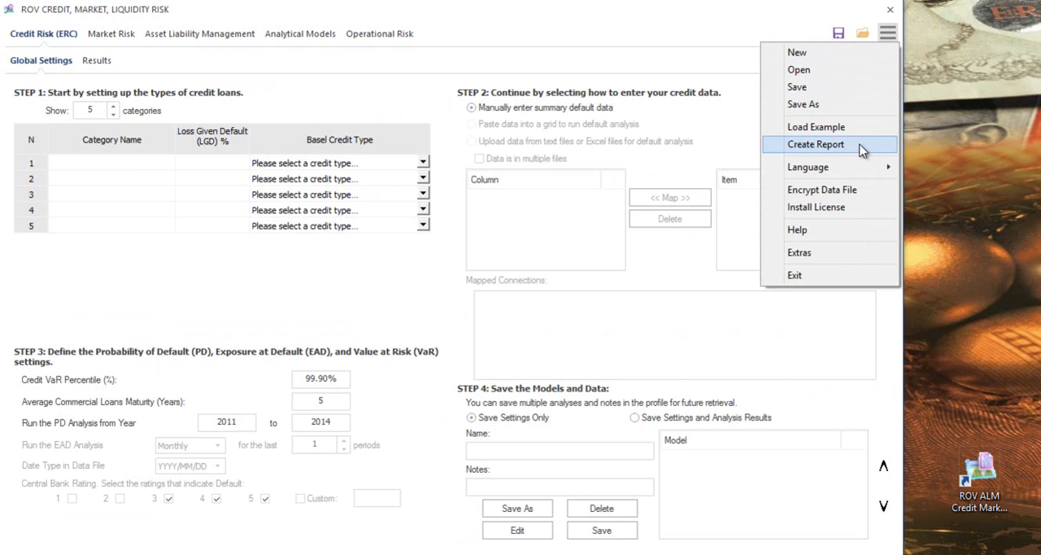
pyautogui.moveTo(852, 171)
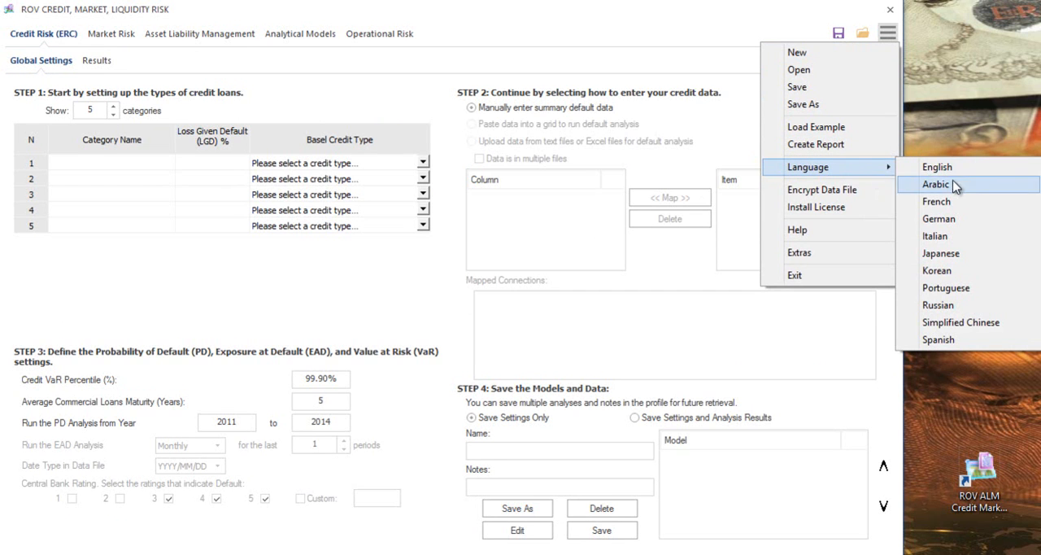
pyautogui.click(944, 340)
pyautogui.click(524, 320)
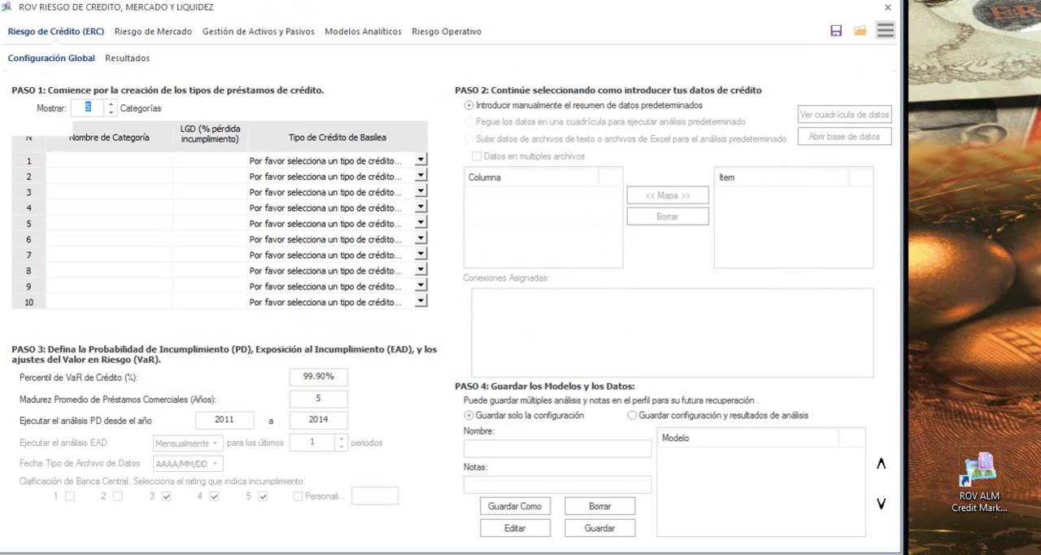
# - Look through the translated credit risk, market risk and asset-liability modules, returning to the Riesgo de Crédito global configuration
pyautogui.click(127, 58)
pyautogui.click(88, 57)
pyautogui.click(150, 38)
pyautogui.click(238, 36)
pyautogui.click(77, 36)
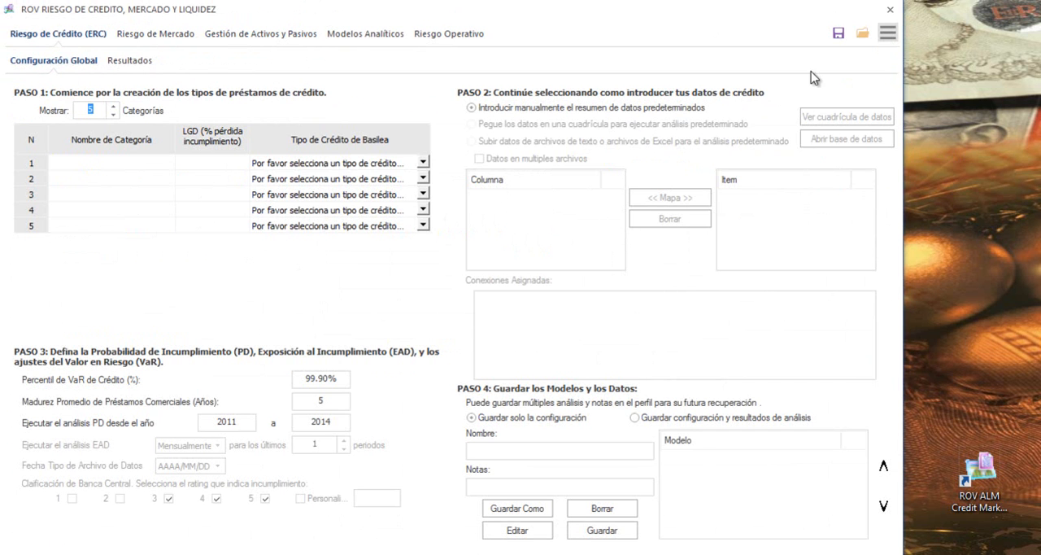
# - Set the interface language back to English
pyautogui.click(888, 34)
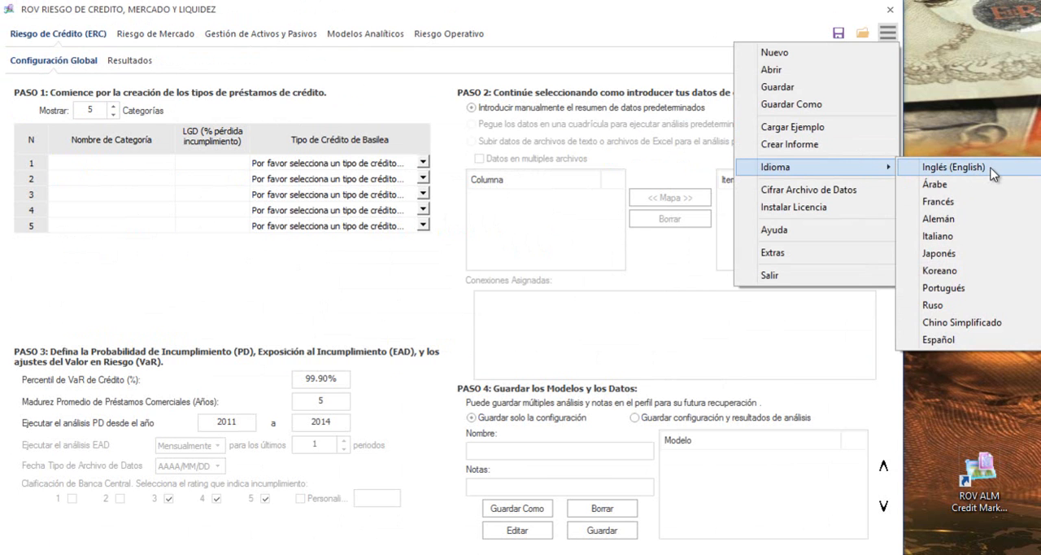
pyautogui.click(992, 168)
pyautogui.click(529, 326)
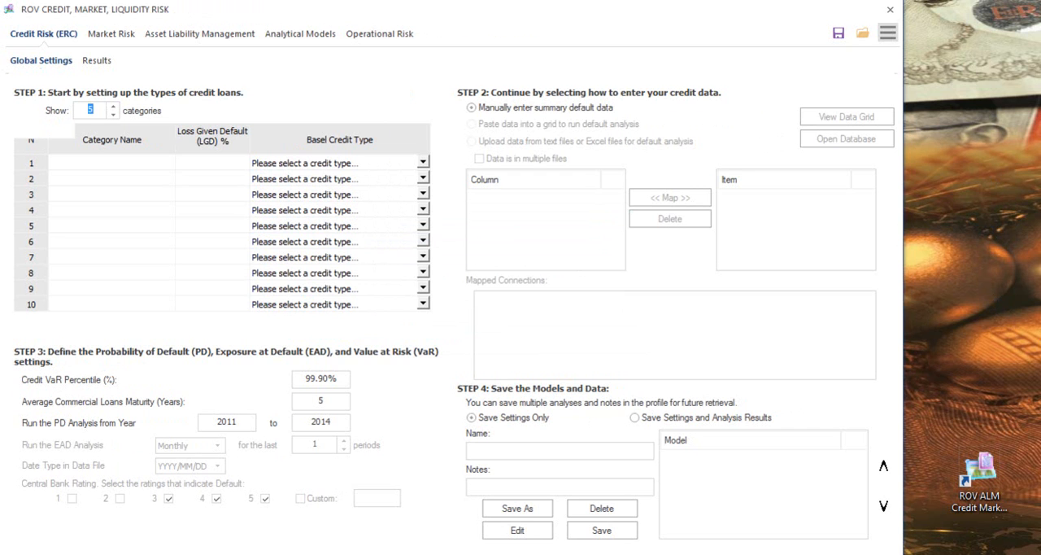
# - Load the built-in example data set into all modules
pyautogui.click(888, 36)
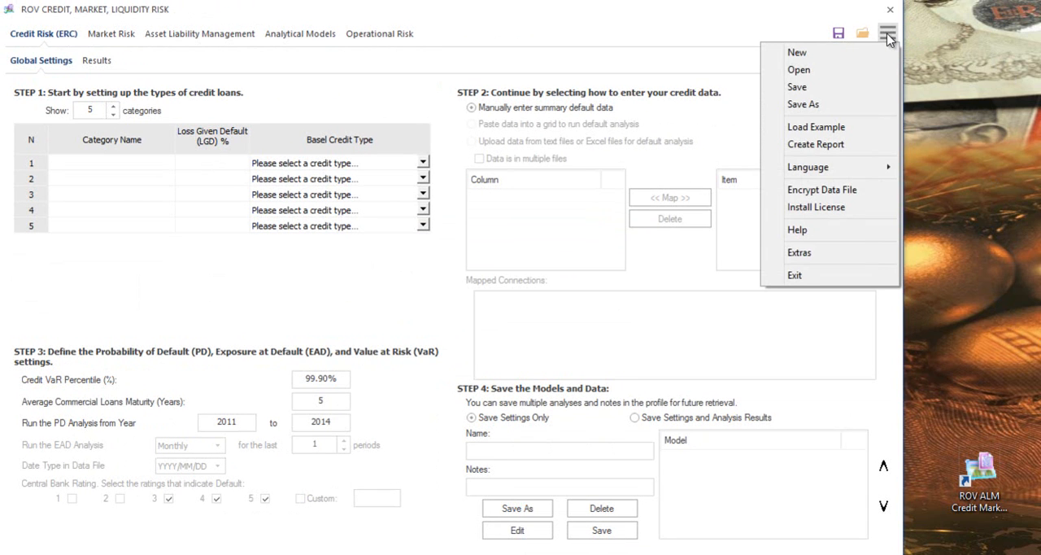
pyautogui.moveTo(846, 169)
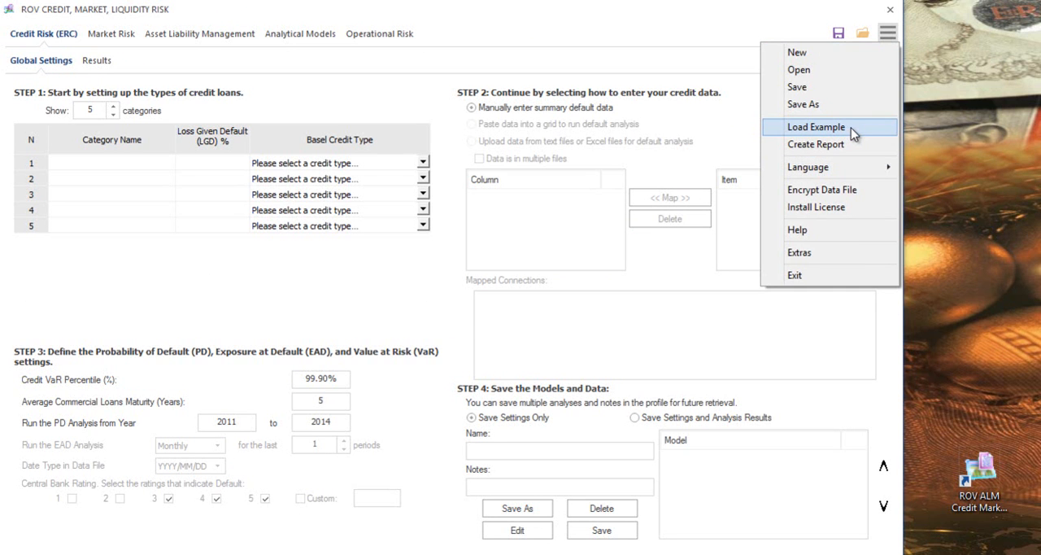
pyautogui.click(850, 128)
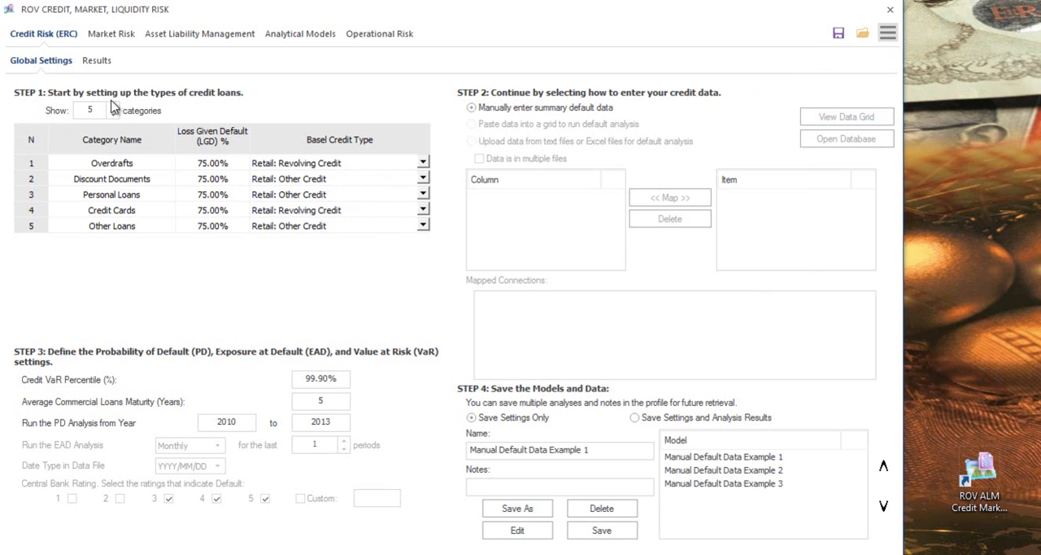
# - Review the example's Credit Risk results by loan category, then return to the global settings
pyautogui.click(98, 60)
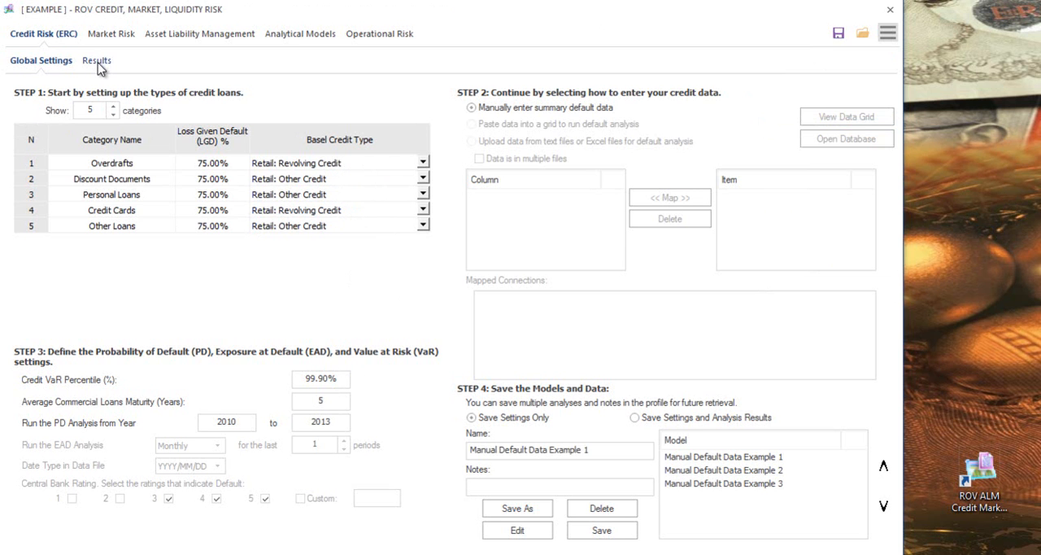
pyautogui.click(98, 61)
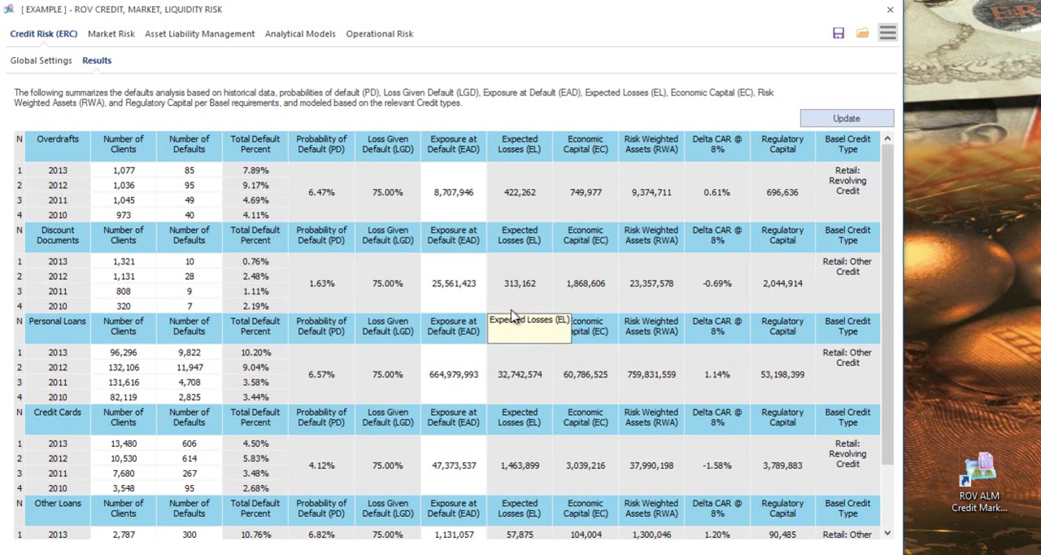
pyautogui.click(52, 60)
# - Review the example's Market Risk outputs: Value at Risk tables, Central Bank VaR and the result charts
pyautogui.click(96, 37)
pyautogui.click(94, 62)
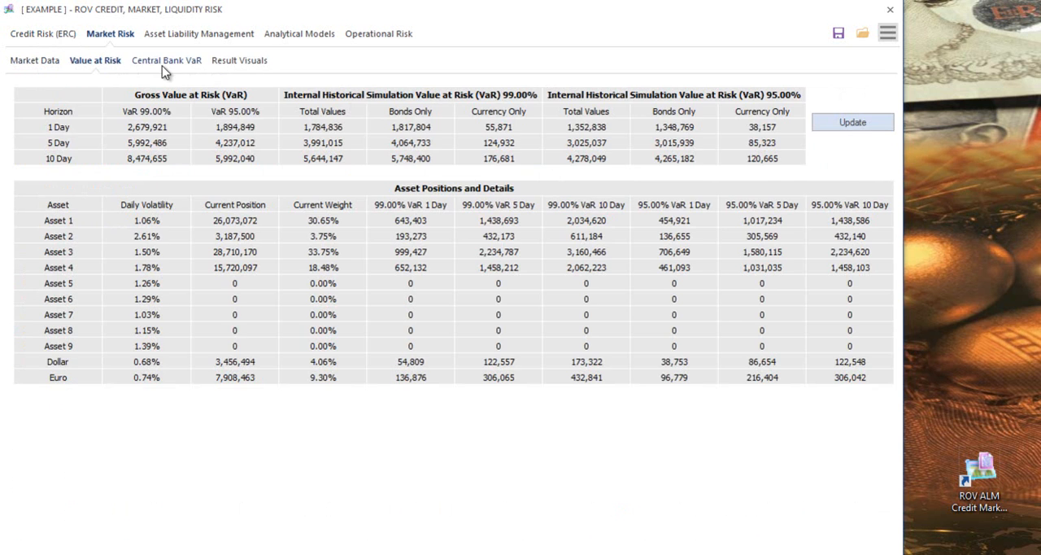
pyautogui.click(189, 62)
pyautogui.click(256, 68)
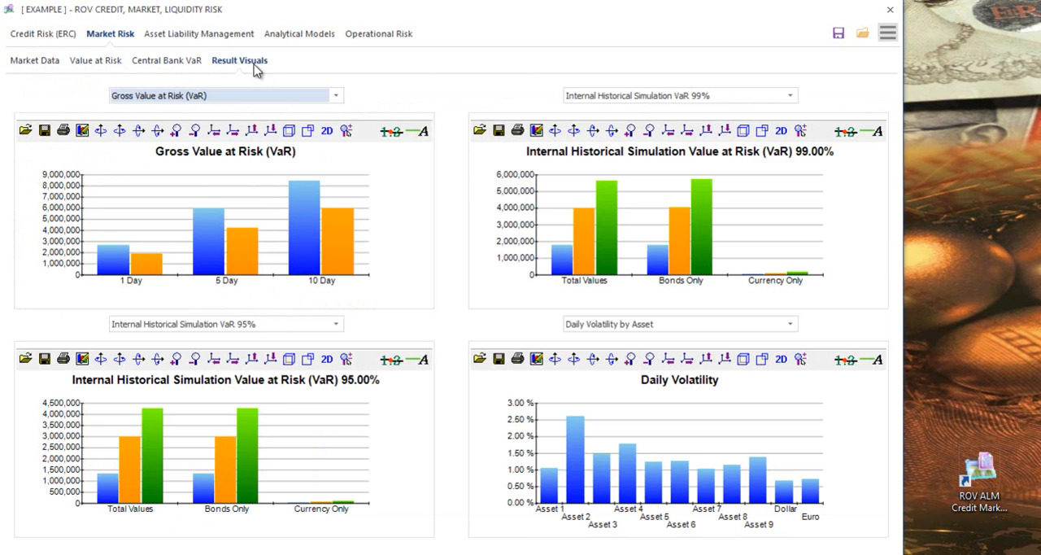
# - Examine the interest rate risk input assumptions: settings, rate sensitive assets and liabilities, and historical interest rates
pyautogui.click(197, 36)
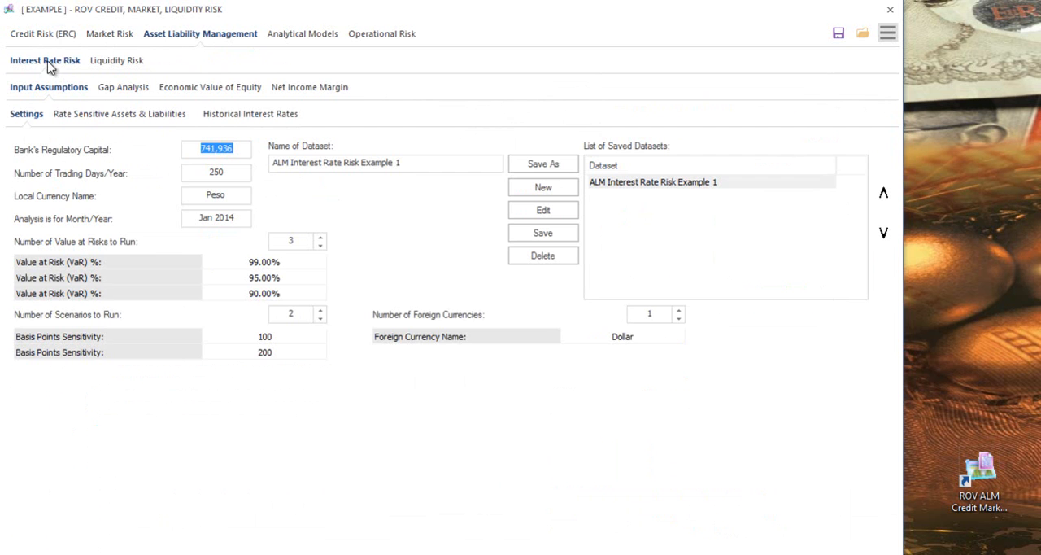
pyautogui.click(111, 63)
pyautogui.click(72, 65)
pyautogui.click(93, 114)
pyautogui.click(237, 119)
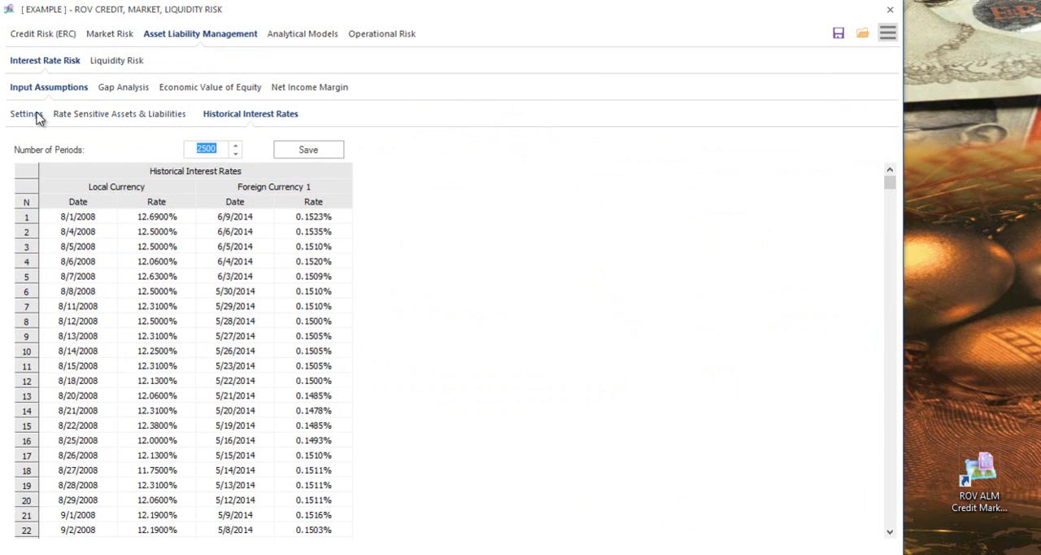
pyautogui.click(36, 115)
# - Review the interest rate risk Gap Analysis, Economic Value of Equity and Net Income Margin
pyautogui.click(135, 91)
pyautogui.click(201, 95)
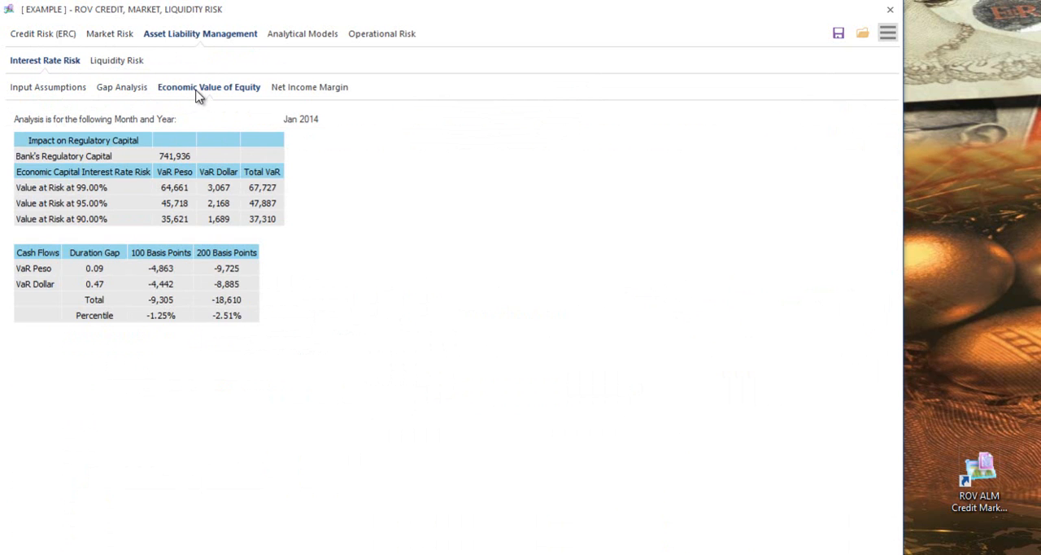
pyautogui.click(324, 91)
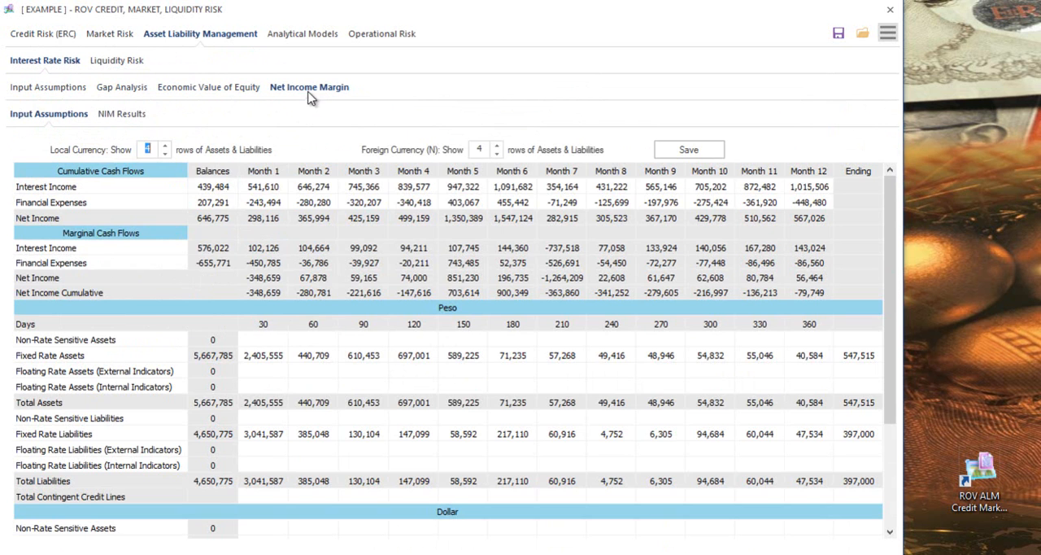
pyautogui.click(244, 92)
# - Examine the Liquidity Risk input assumptions, stress testing and scenario analysis, then return to Interest Rate Risk
pyautogui.click(126, 63)
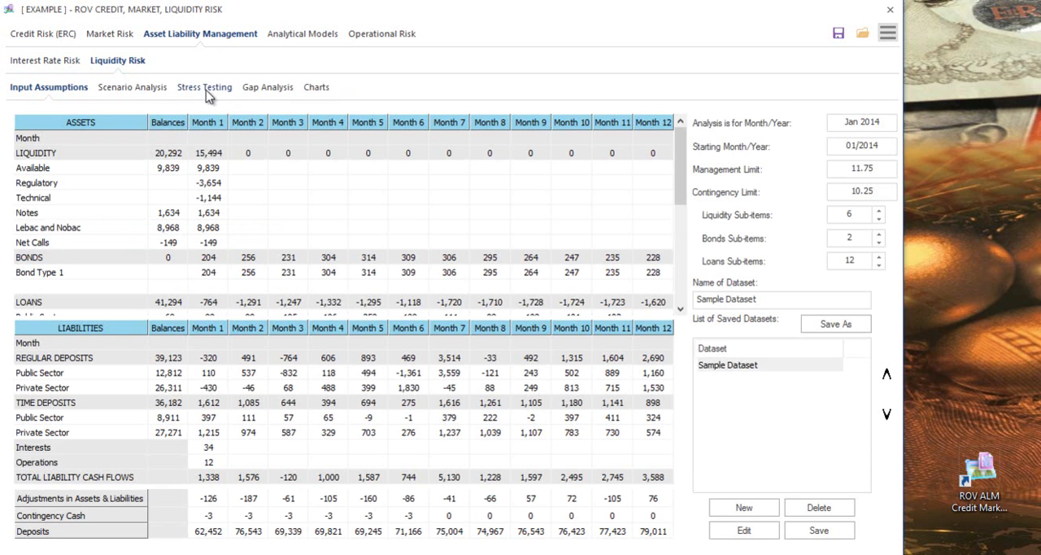
pyautogui.click(199, 89)
pyautogui.click(137, 88)
pyautogui.click(65, 88)
pyautogui.click(45, 60)
# - Look through the structural, time series, portfolio and other credit models in the Analytical Models module
pyautogui.click(298, 37)
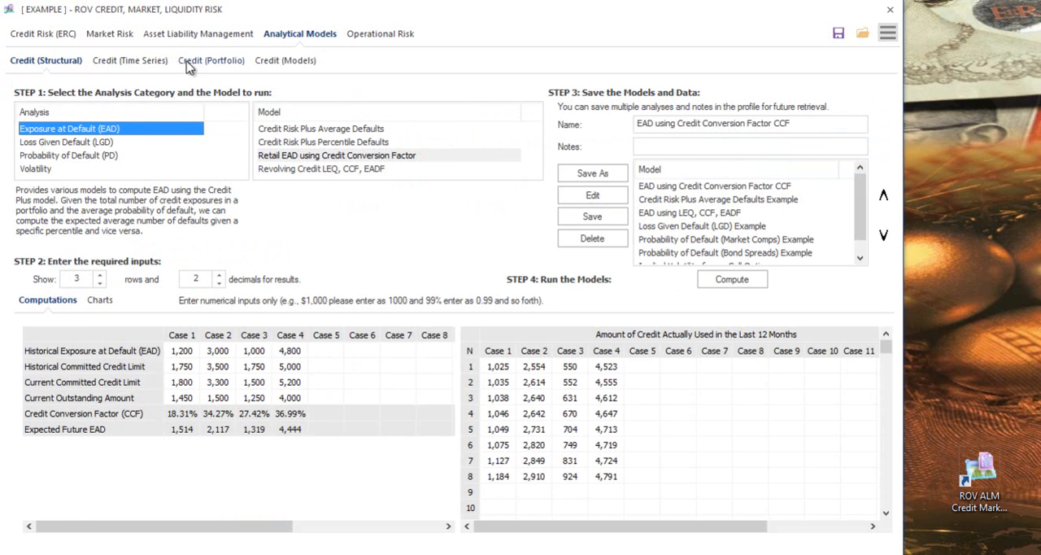
pyautogui.click(154, 65)
pyautogui.click(227, 65)
pyautogui.click(285, 62)
# - Review the Operational Risk module's Basel OPRISK and Basel OPCAR sections, then return to the Credit Risk global settings
pyautogui.click(380, 36)
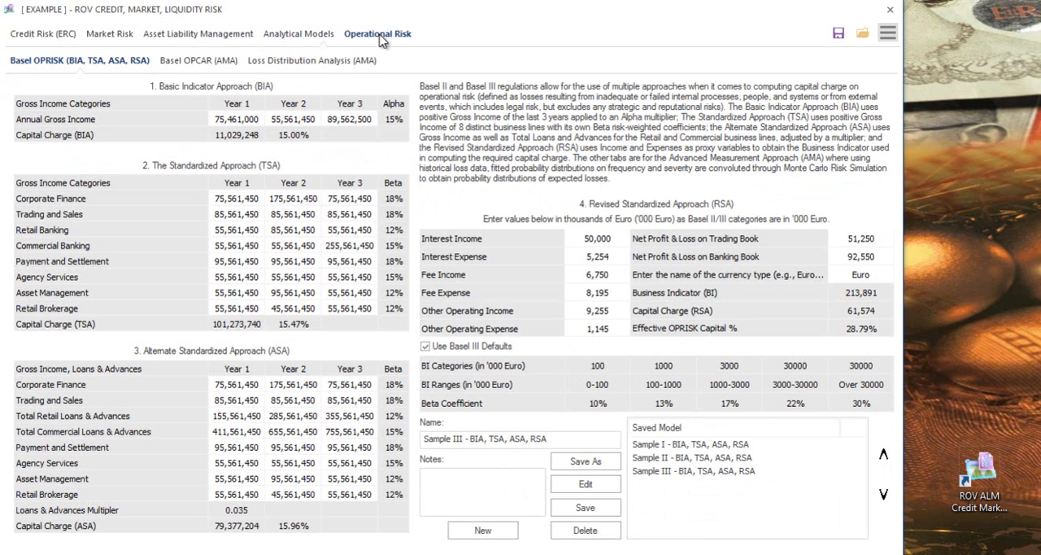
pyautogui.click(199, 60)
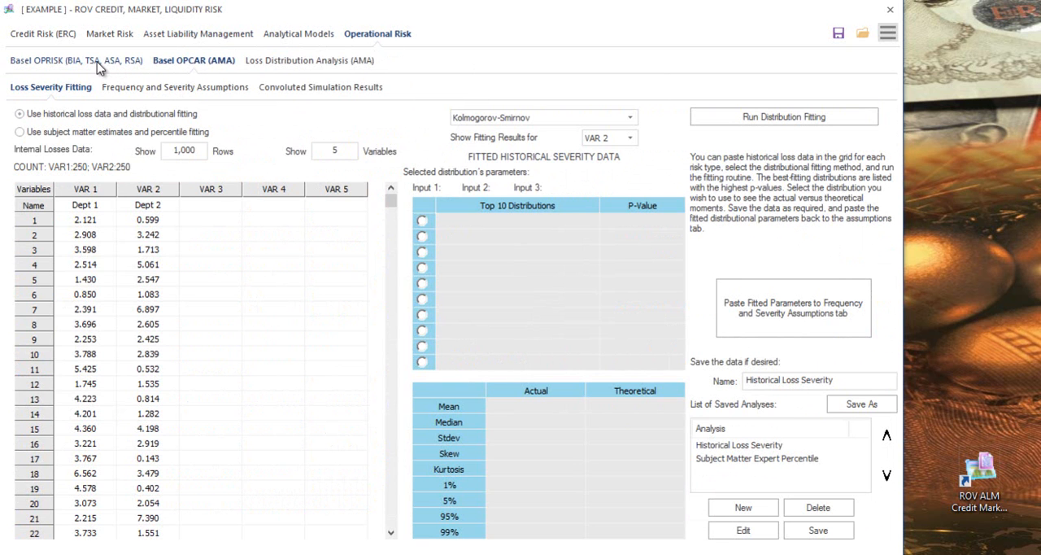
pyautogui.click(96, 63)
pyautogui.click(50, 39)
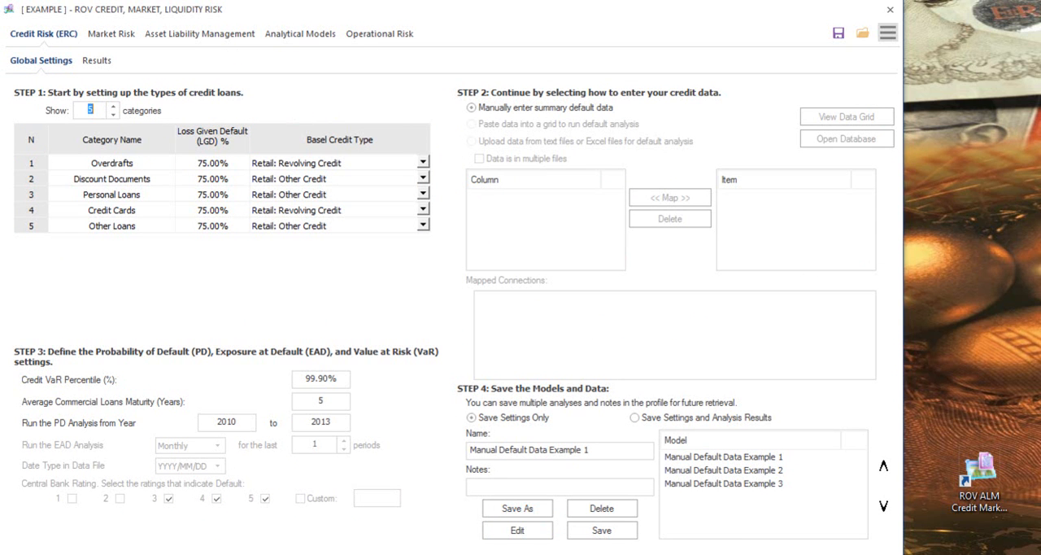
# - View the overview and white paper PDFs in the program's Extras folder, then close the folder
pyautogui.click(888, 35)
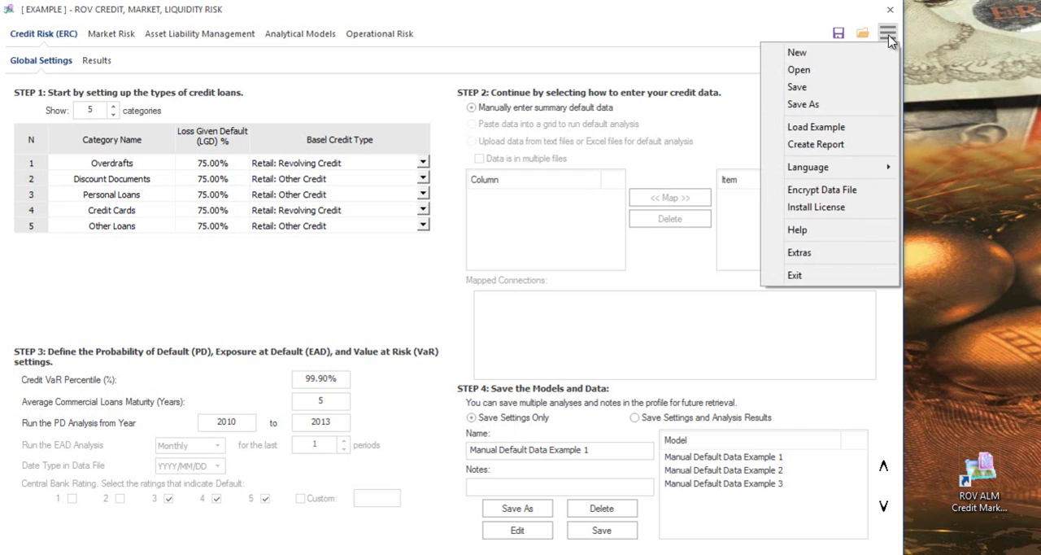
pyautogui.click(846, 259)
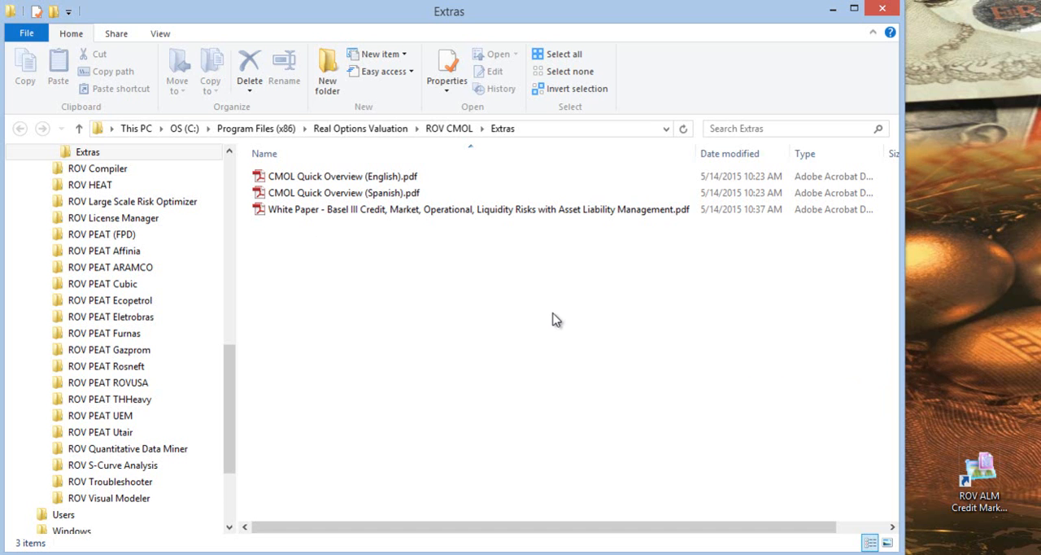
pyautogui.click(893, 8)
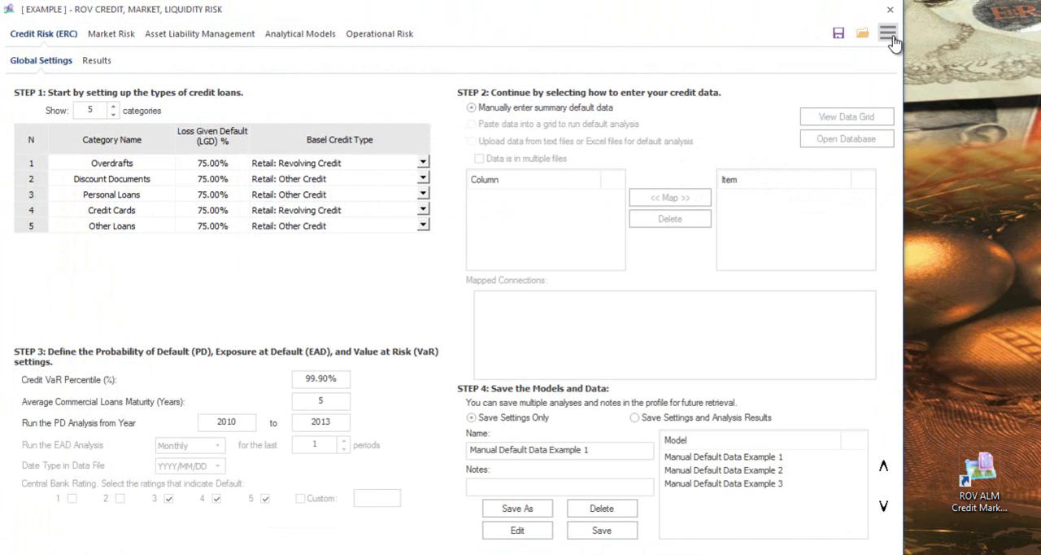
# - Save the example profile to the Desktop as My File.rovcml, using the existing file's name
pyautogui.click(889, 34)
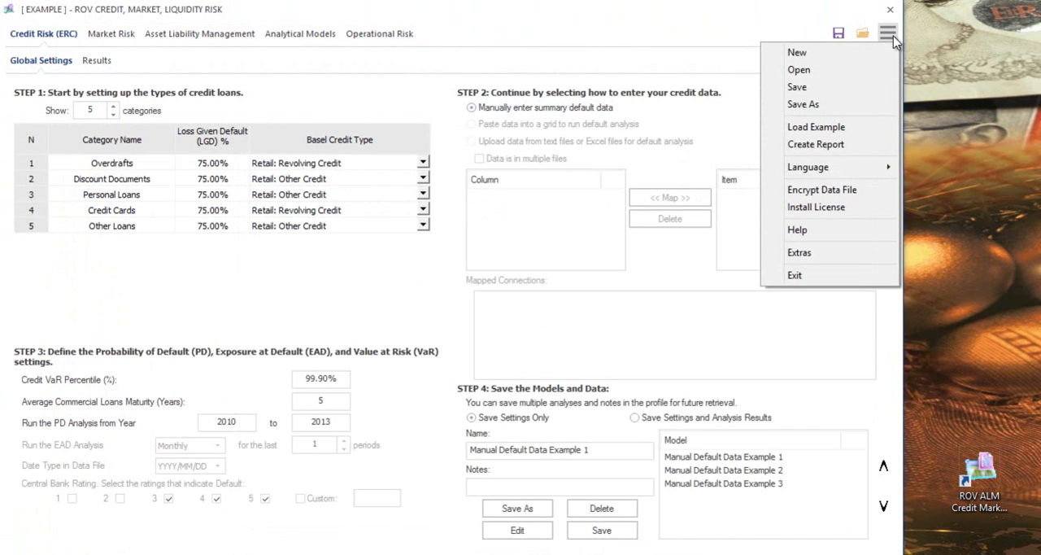
pyautogui.click(828, 112)
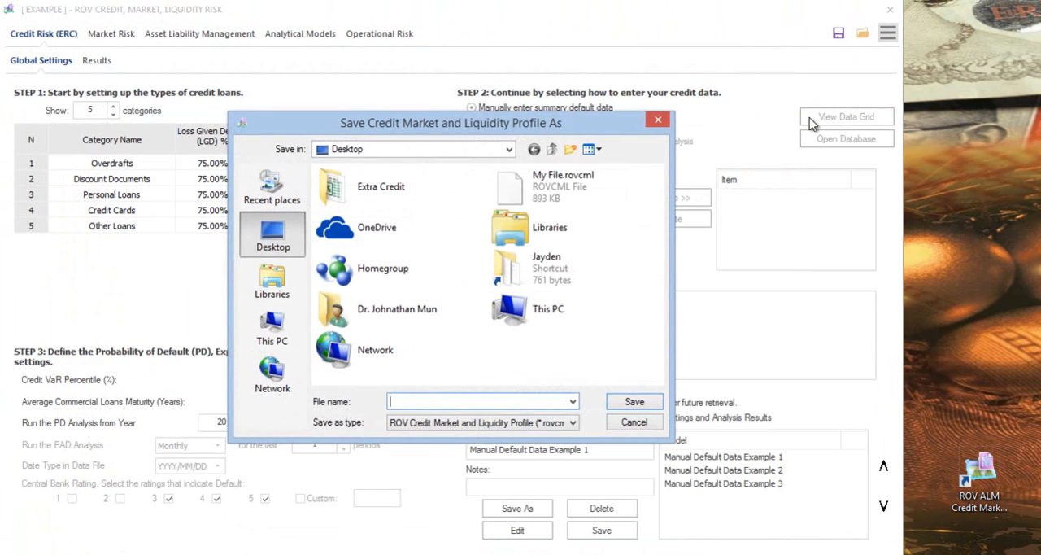
pyautogui.click(549, 191)
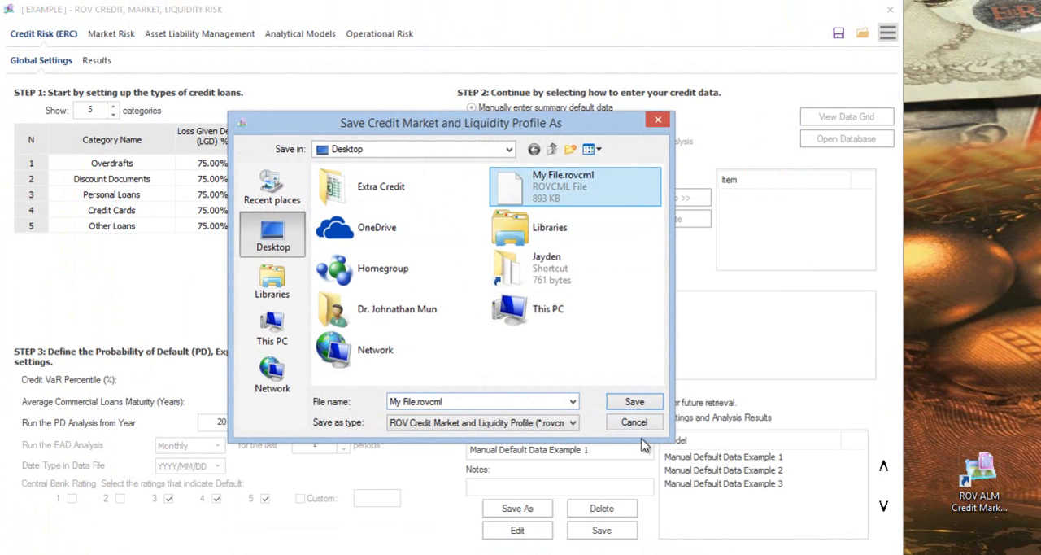
pyautogui.click(645, 401)
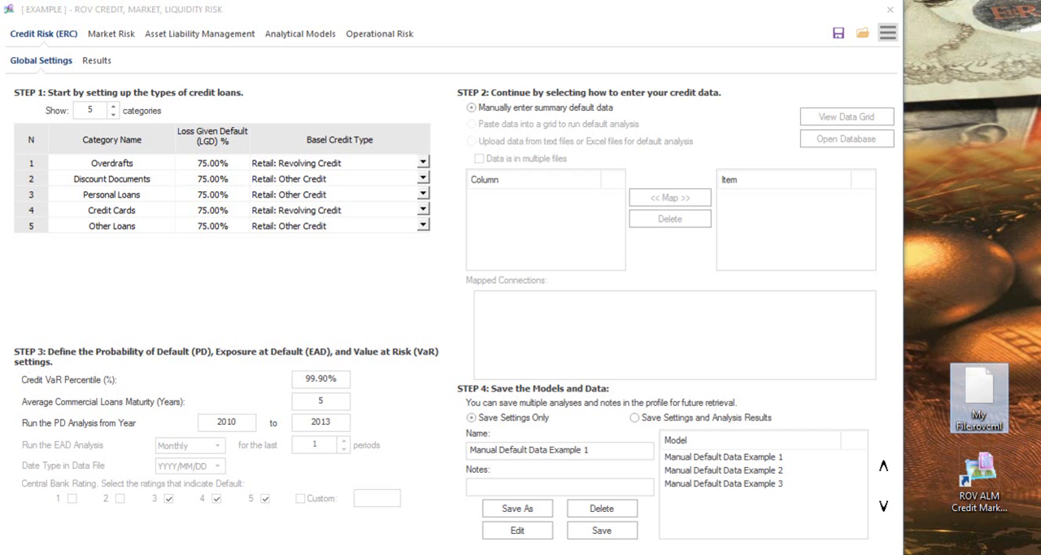
# - Review the Credit Risk results, Market Risk, Asset Liability Management and Analytical Models modules, then return to the Credit Risk global settings
pyautogui.click(98, 65)
pyautogui.click(45, 68)
pyautogui.click(102, 34)
pyautogui.click(97, 62)
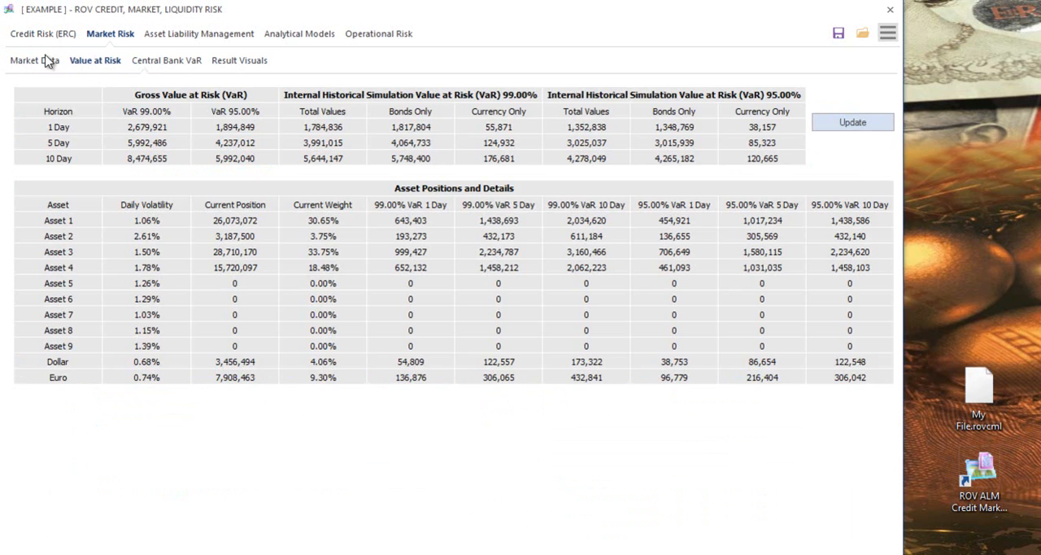
pyautogui.click(43, 65)
pyautogui.click(199, 36)
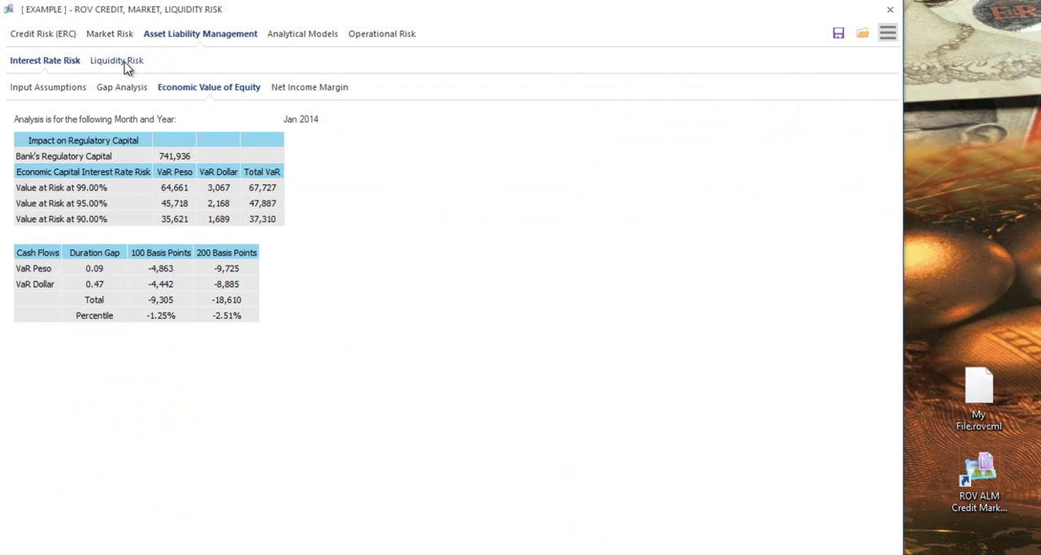
pyautogui.click(102, 92)
pyautogui.click(67, 90)
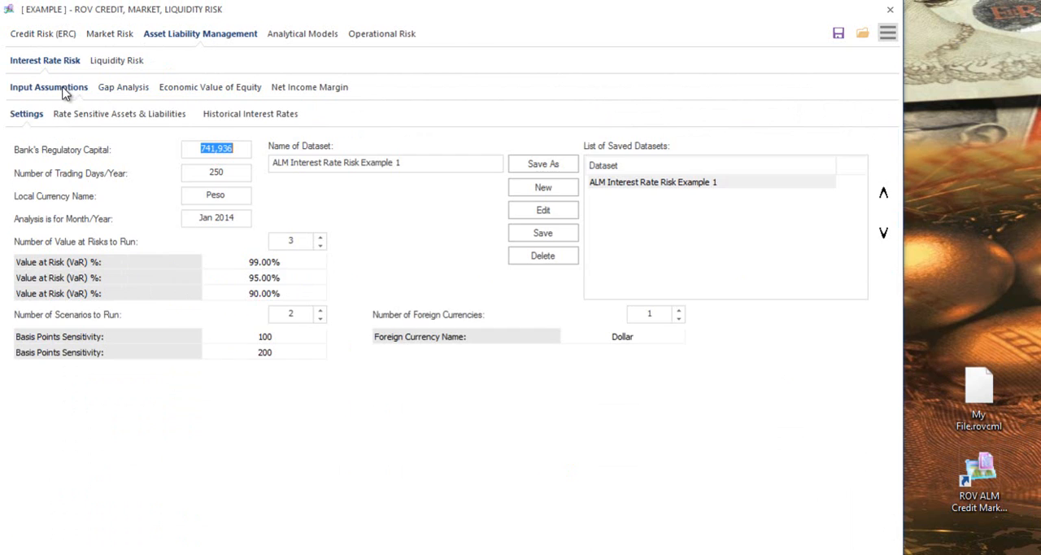
pyautogui.click(305, 35)
pyautogui.click(63, 37)
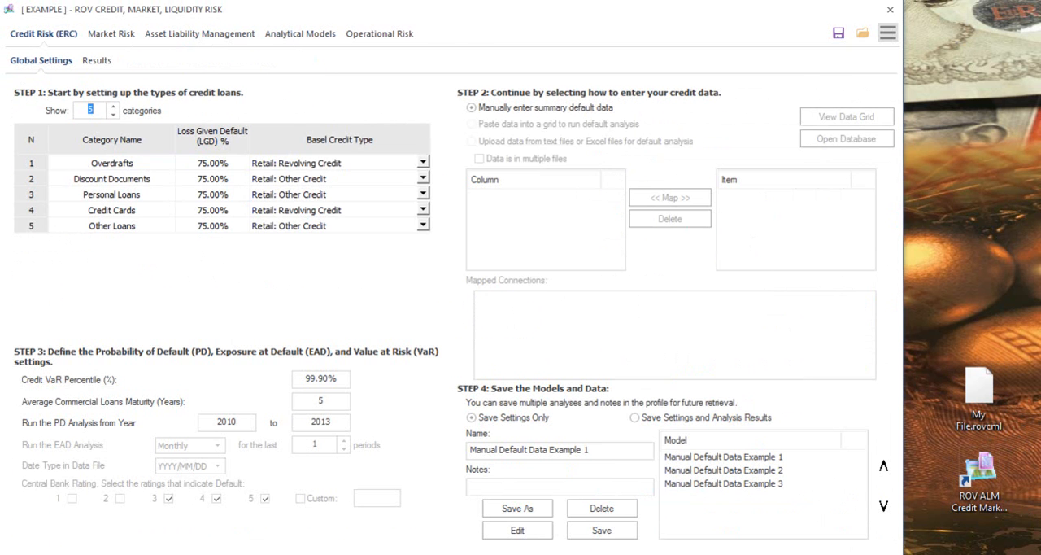
# - Open the Desktop file My File.rovcml in Notepad, examine whether its contents are readable, and close Notepad
pyautogui.click(1002, 399)
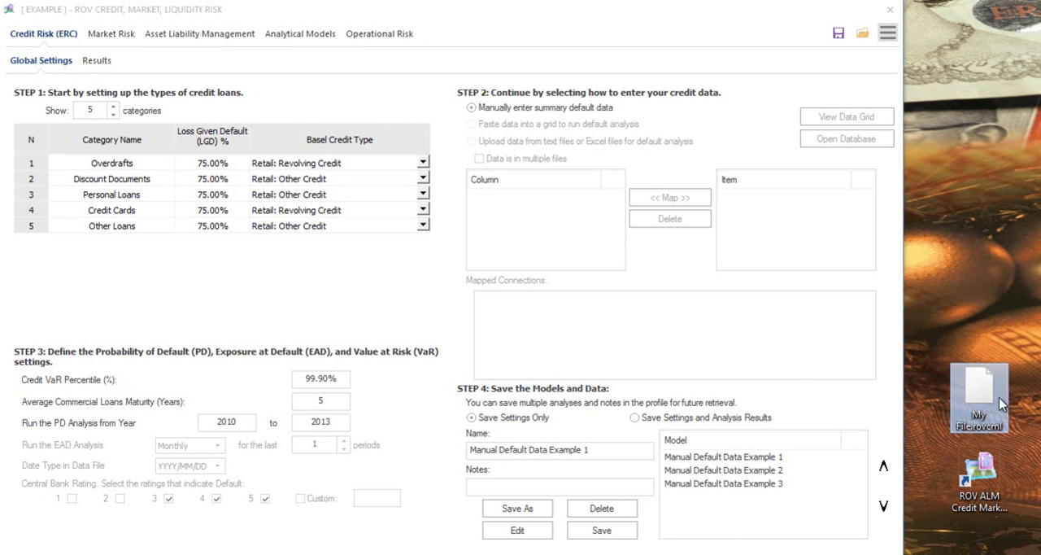
pyautogui.hotkey('alt', 'Tab')
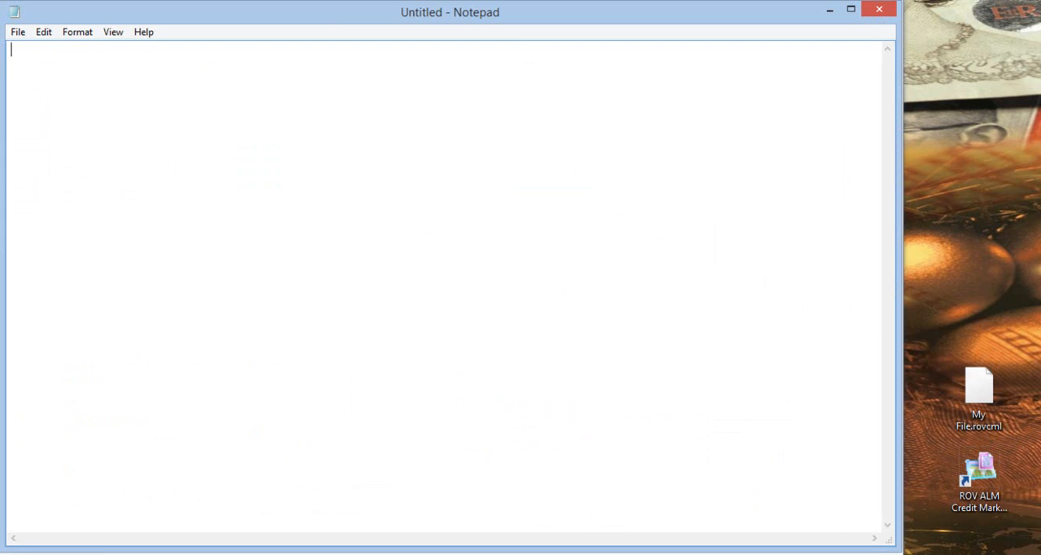
pyautogui.moveTo(991, 399); pyautogui.dragTo(568, 280)
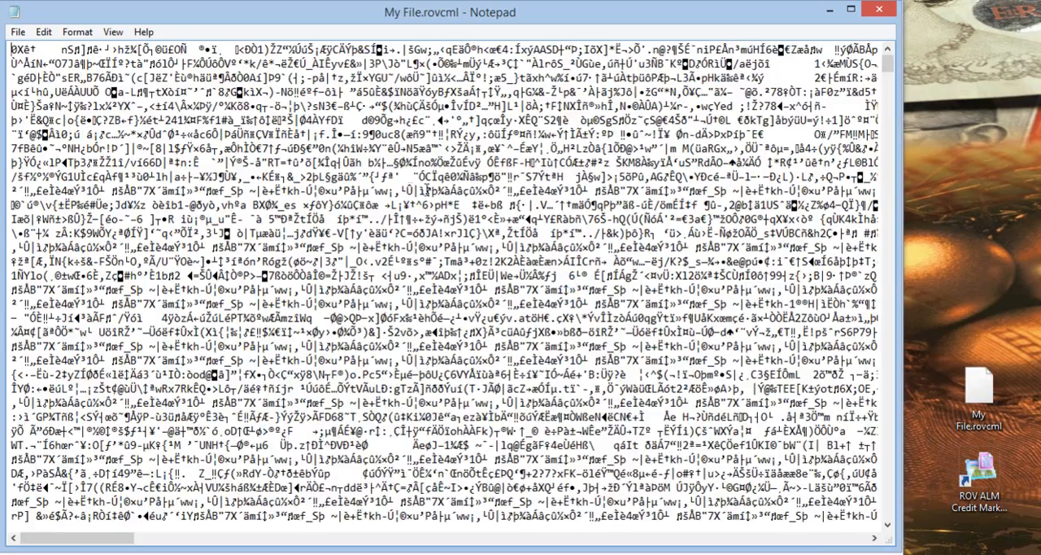
pyautogui.press('pagedown')
pyautogui.press('pagedown')
pyautogui.press('pagedown')
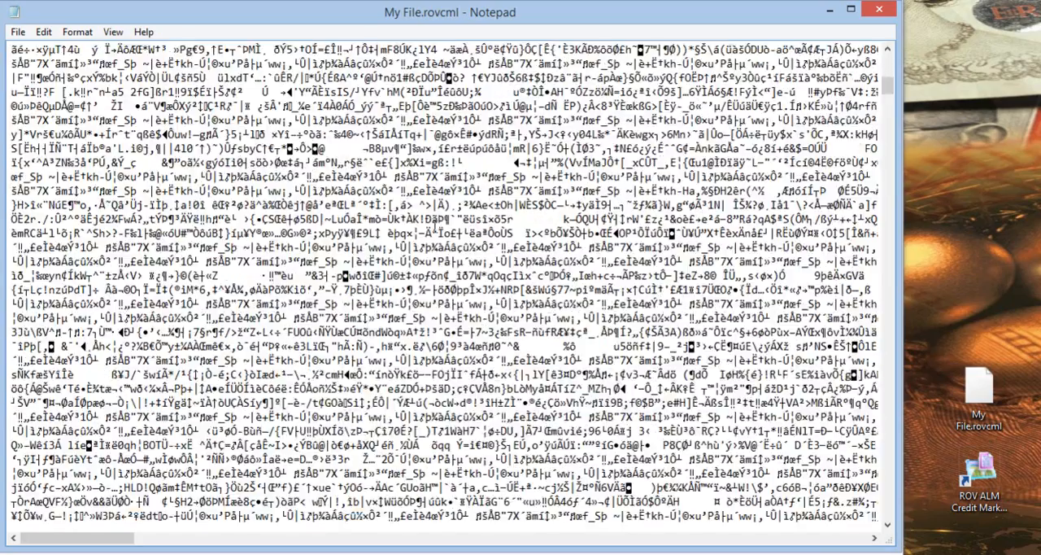
pyautogui.scroll(10, 452, 285)
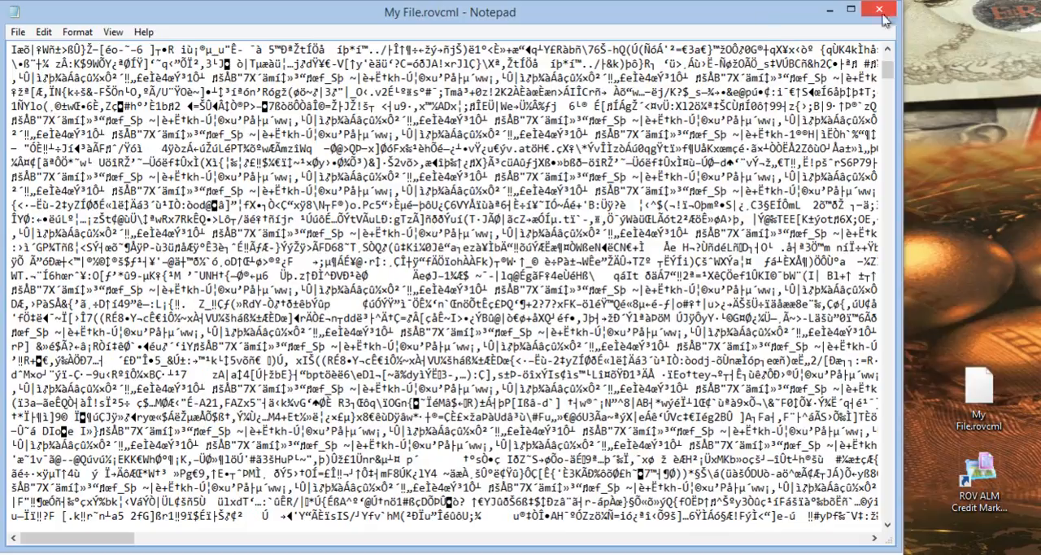
pyautogui.click(884, 15)
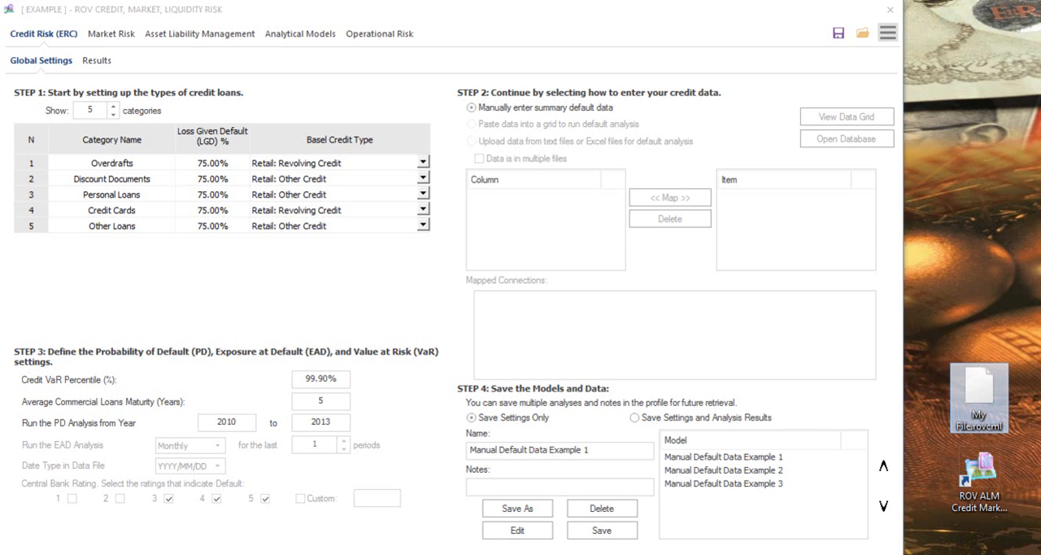
pyautogui.click(887, 36)
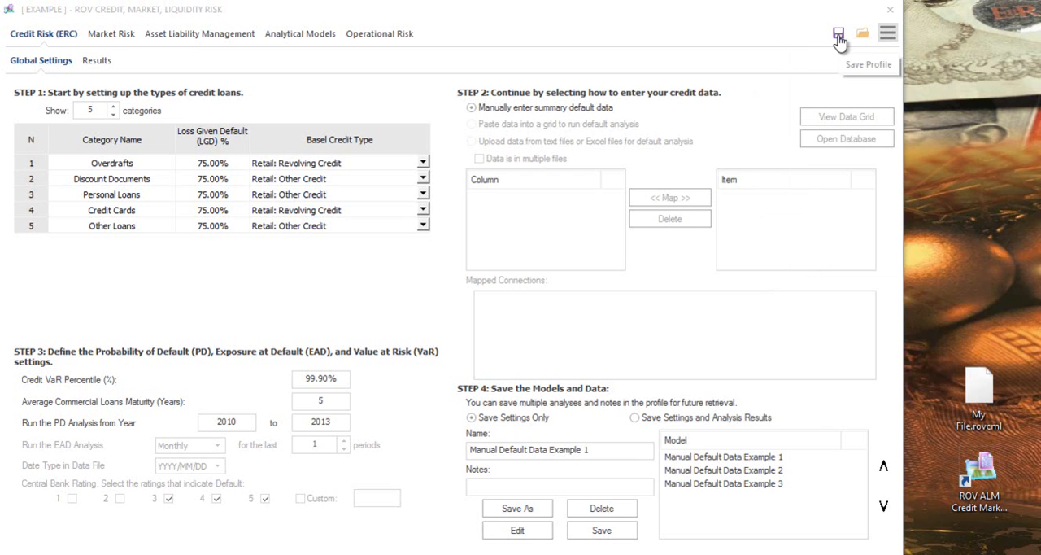
pyautogui.click(888, 36)
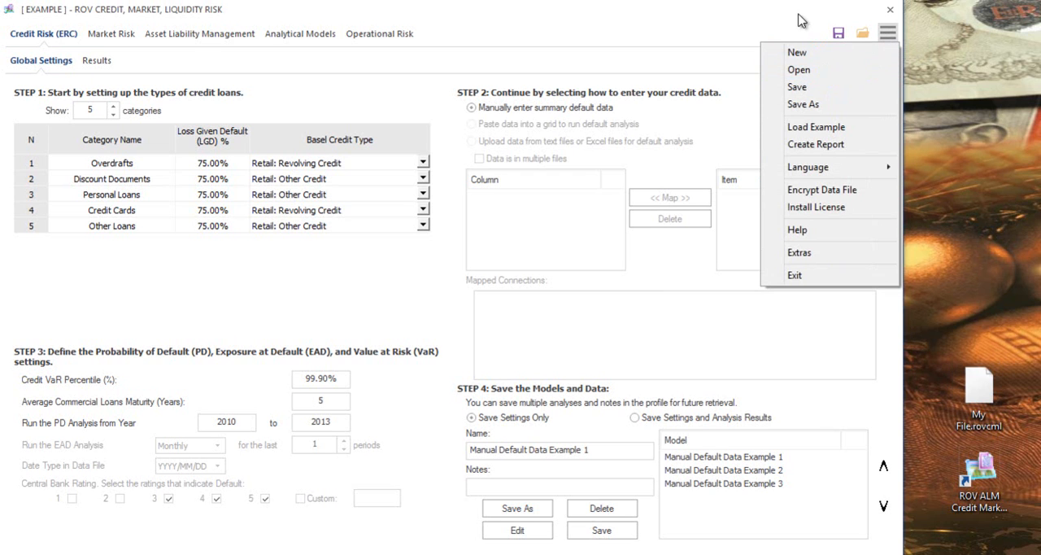
pyautogui.click(798, 13)
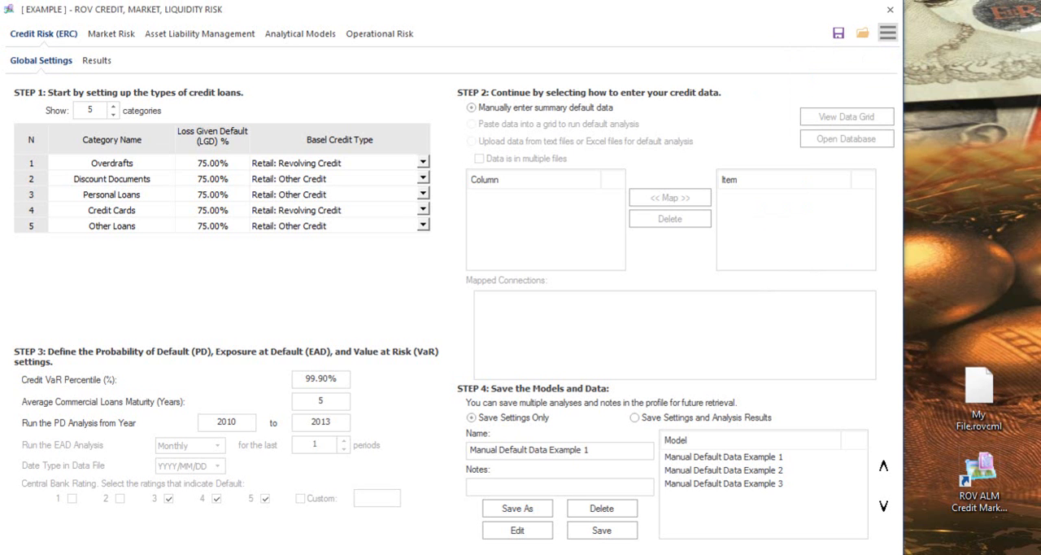
# - Look over the Credit Risk results and the Market Risk and Asset Liability Management modules, ending on the Credit Risk global settings
pyautogui.click(99, 62)
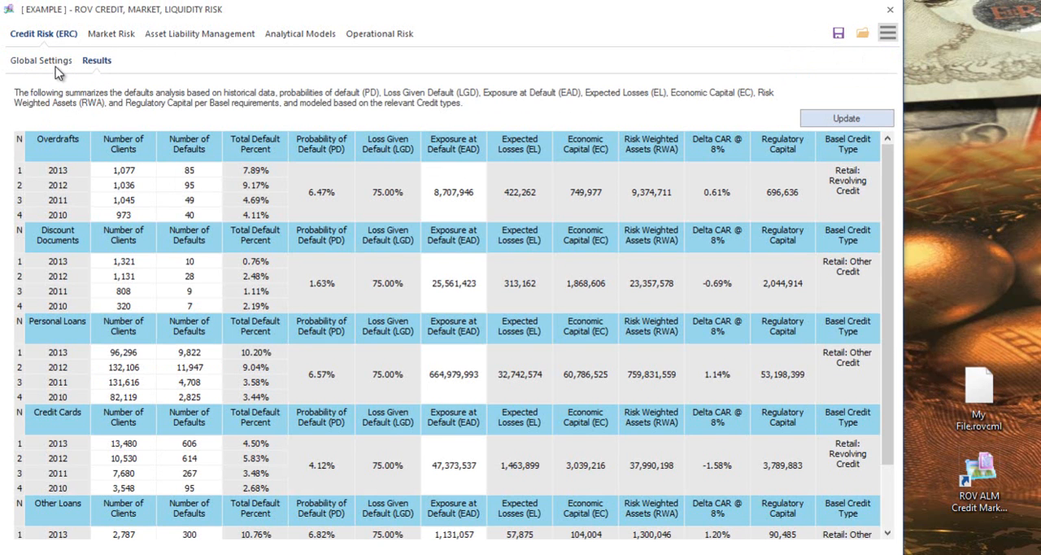
pyautogui.click(114, 35)
pyautogui.click(192, 37)
pyautogui.click(50, 36)
pyautogui.click(42, 62)
pyautogui.click(112, 35)
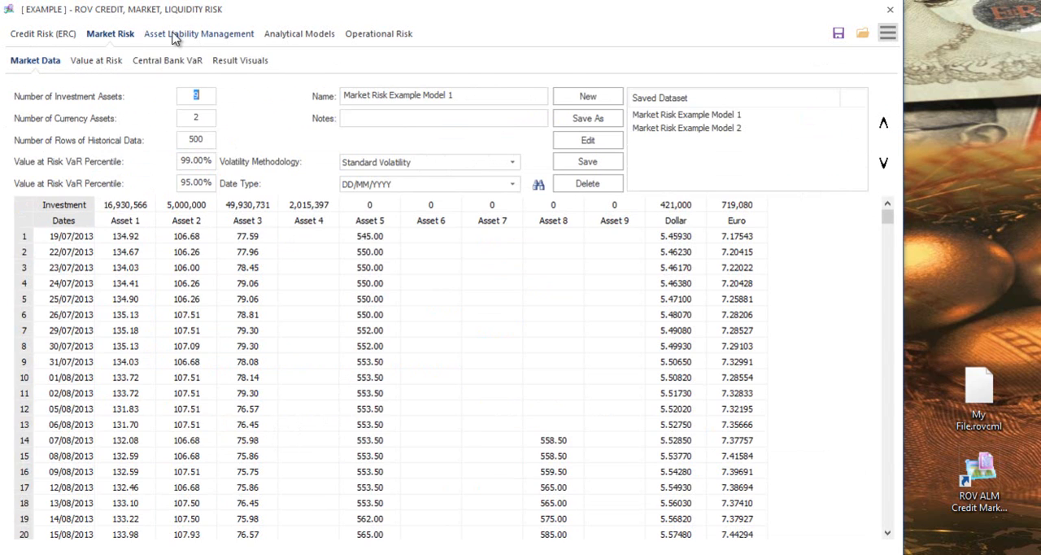
pyautogui.click(162, 35)
pyautogui.click(55, 38)
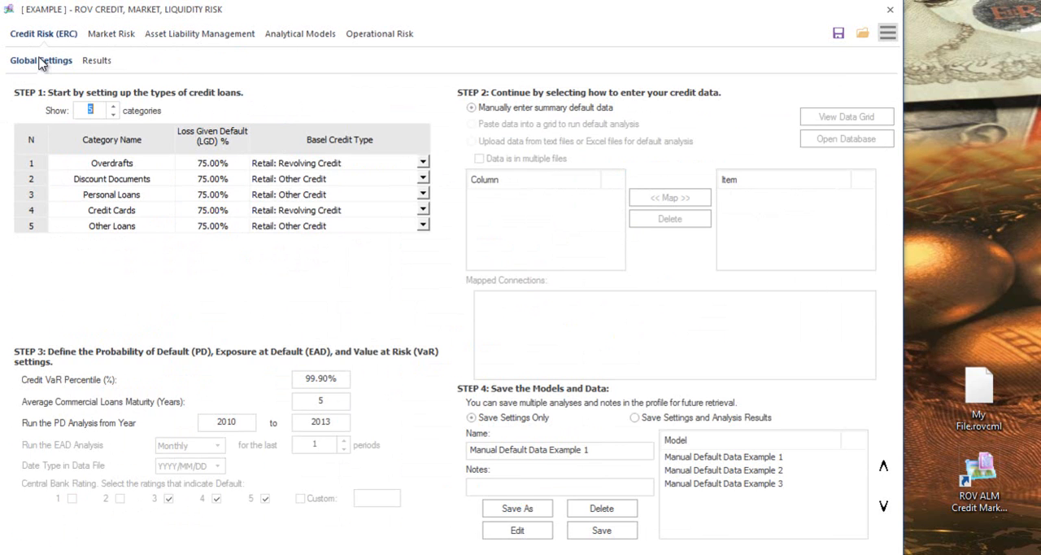
# - View Market Risk's Value at Risk, Central Bank VaR and Result Visuals sections, then return to Market Data
pyautogui.click(108, 38)
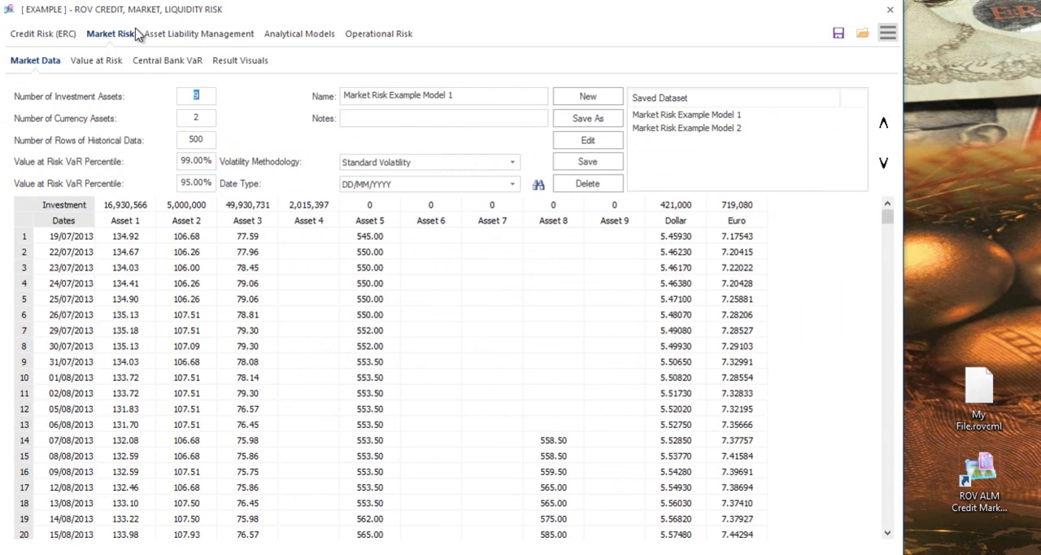
pyautogui.click(98, 65)
pyautogui.click(176, 61)
pyautogui.click(213, 62)
pyautogui.click(37, 65)
# - View the rate sensitive assets and liabilities, historical interest rates and settings among the Interest Rate Risk input assumptions
pyautogui.click(207, 39)
pyautogui.click(96, 116)
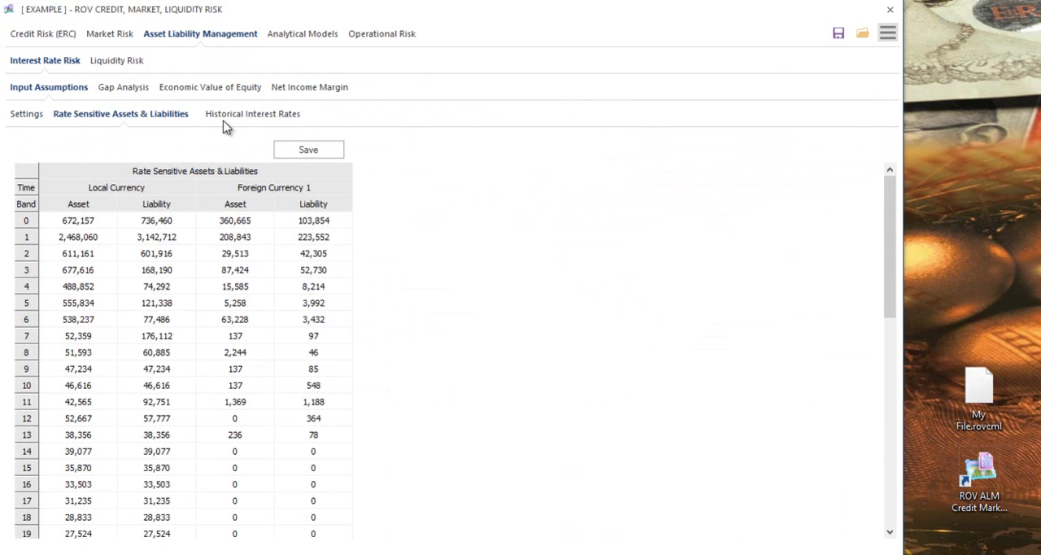
pyautogui.click(245, 116)
pyautogui.click(33, 118)
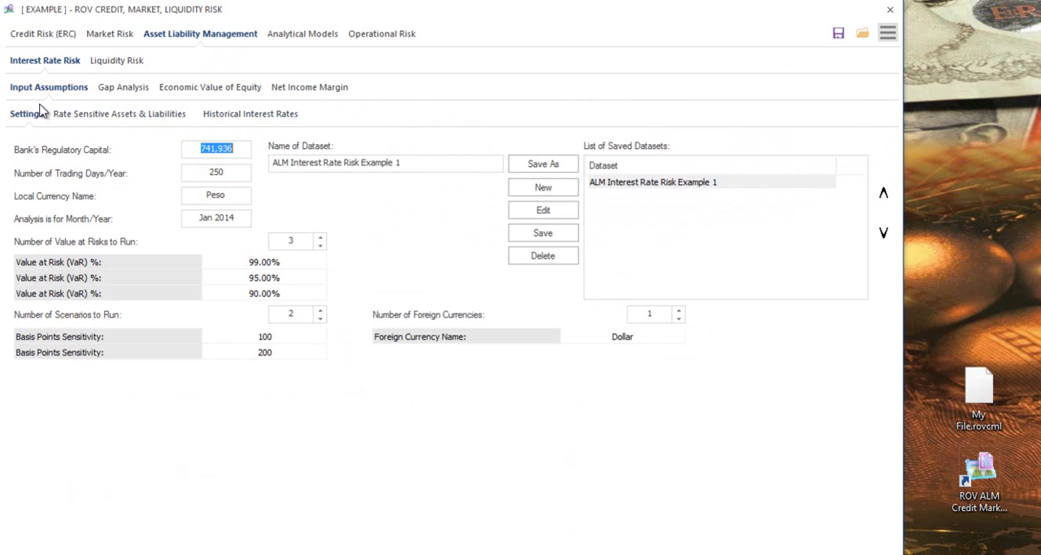
# - Step through the saved Manual Default Data Example models in the Credit Risk global settings, ending on Manual Default Data Example 1
pyautogui.click(58, 38)
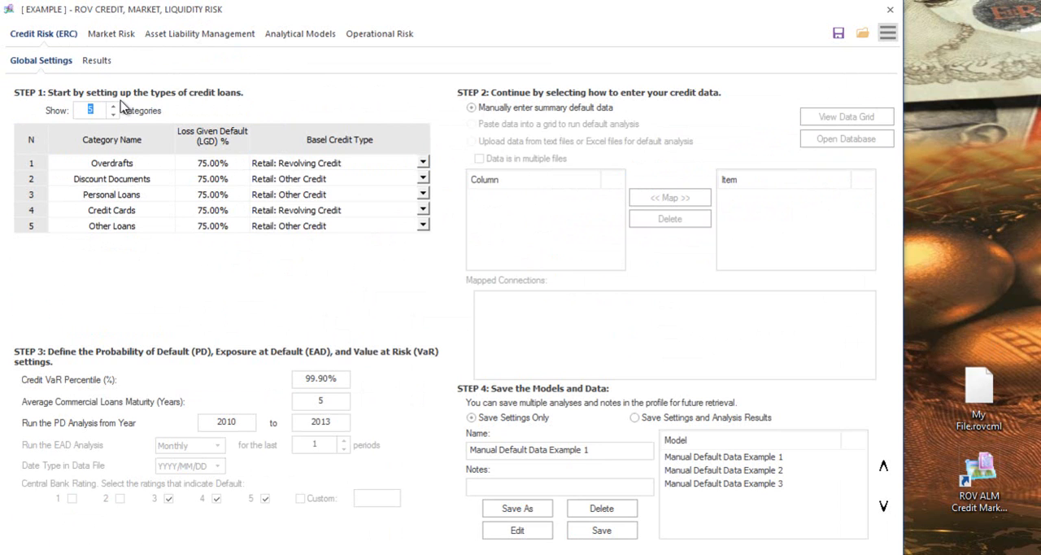
pyautogui.click(730, 457)
pyautogui.click(728, 470)
pyautogui.click(732, 485)
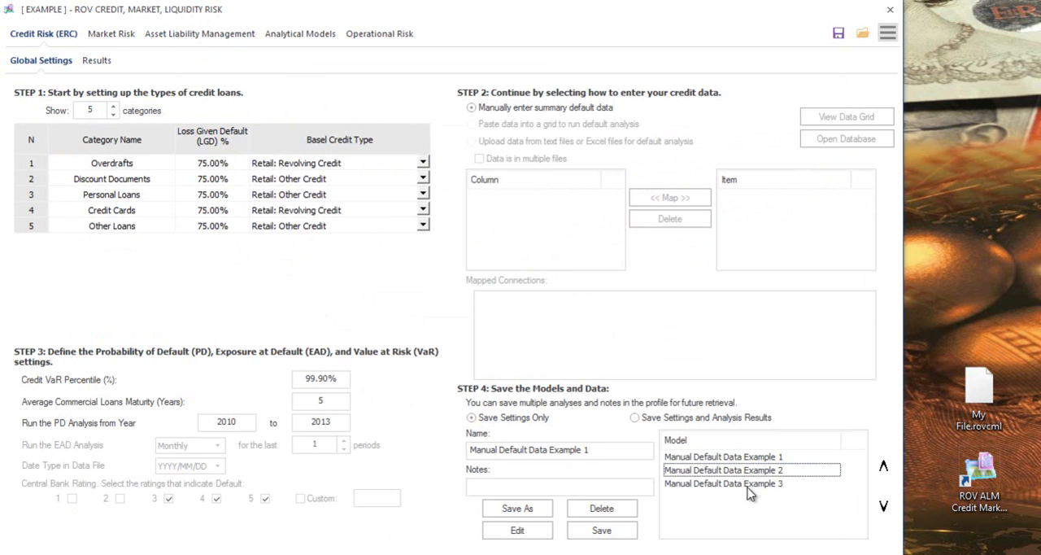
pyautogui.click(752, 470)
pyautogui.click(767, 458)
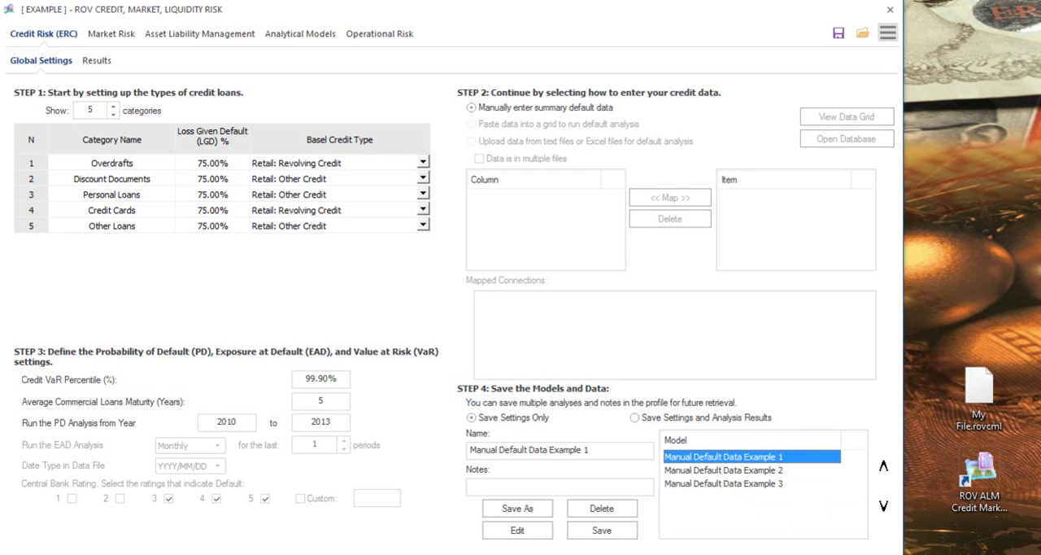
pyautogui.click(888, 36)
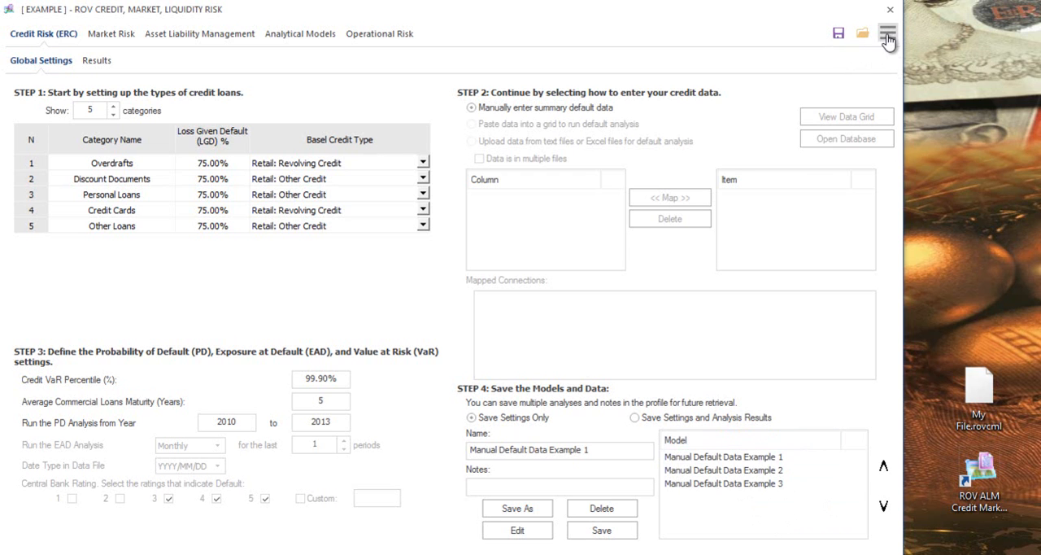
pyautogui.click(952, 293)
pyautogui.click(980, 397)
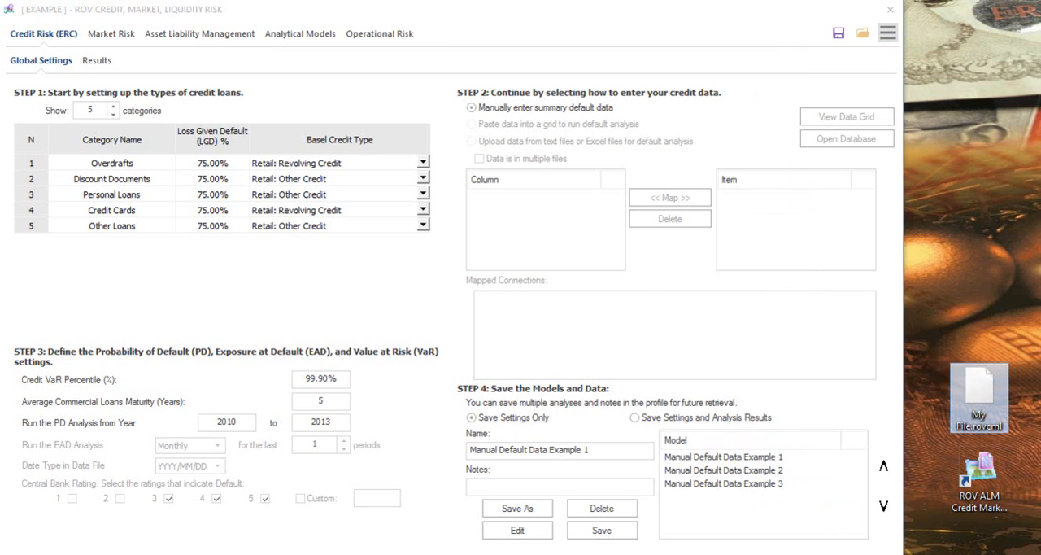